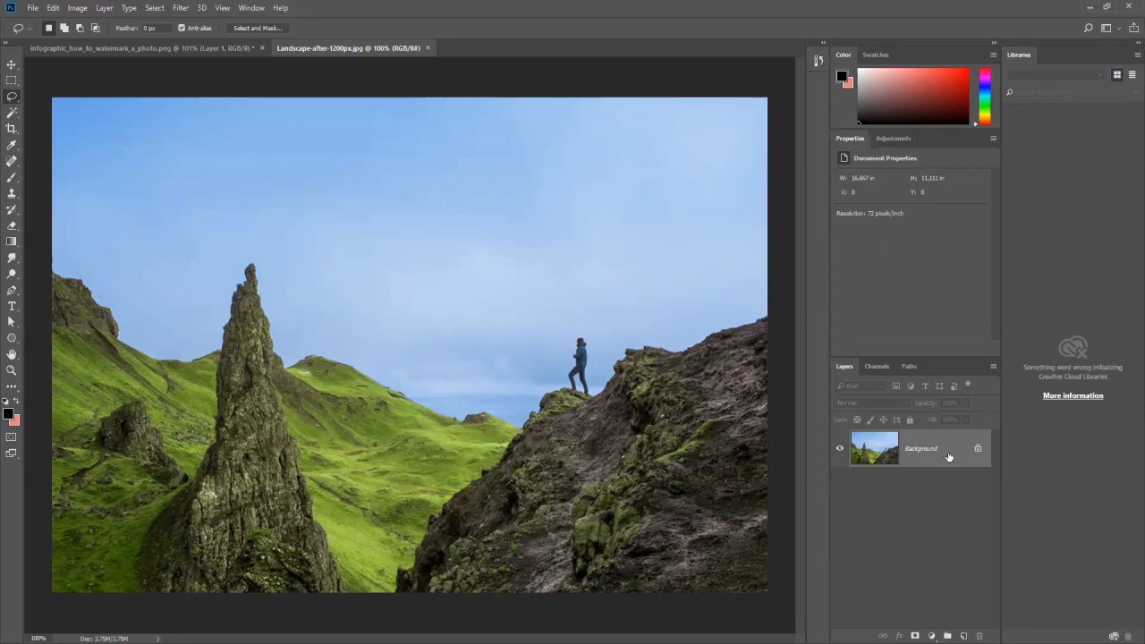
Step: Duplicate the Background layer and hide the original
{"action": "key", "text": "ctrl+j"}
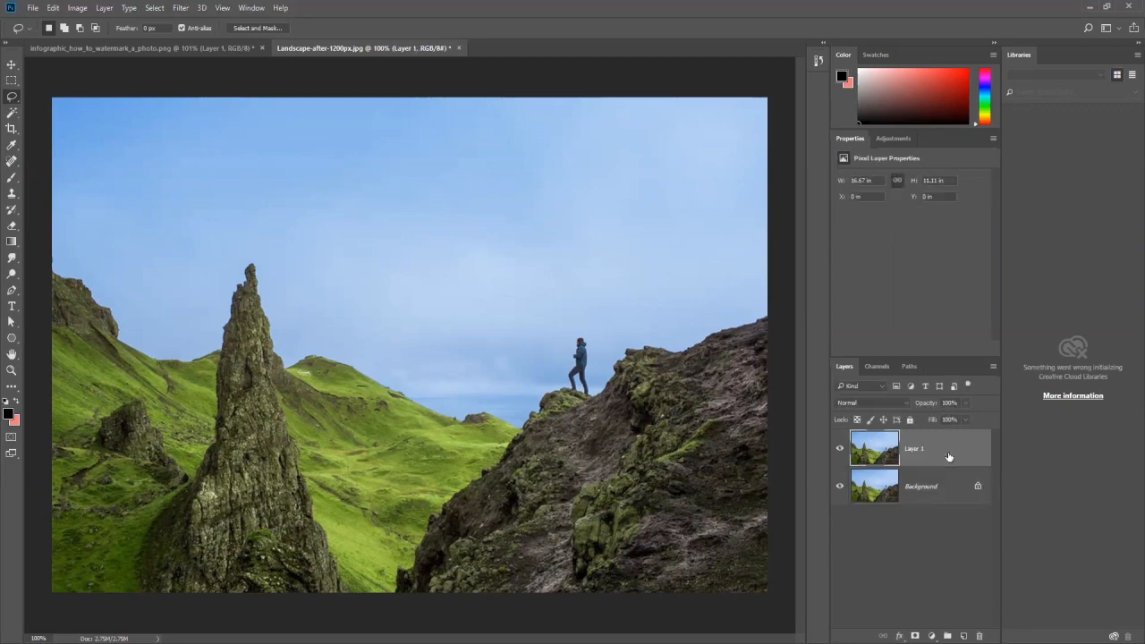
{"action": "left_click", "coordinate": [839, 488]}
Step: Draw a freehand lasso selection closely around the hiker standing on the rocky ridge
{"action": "scroll", "coordinate": [572, 363], "scroll_direction": "up", "scroll_amount": 5}
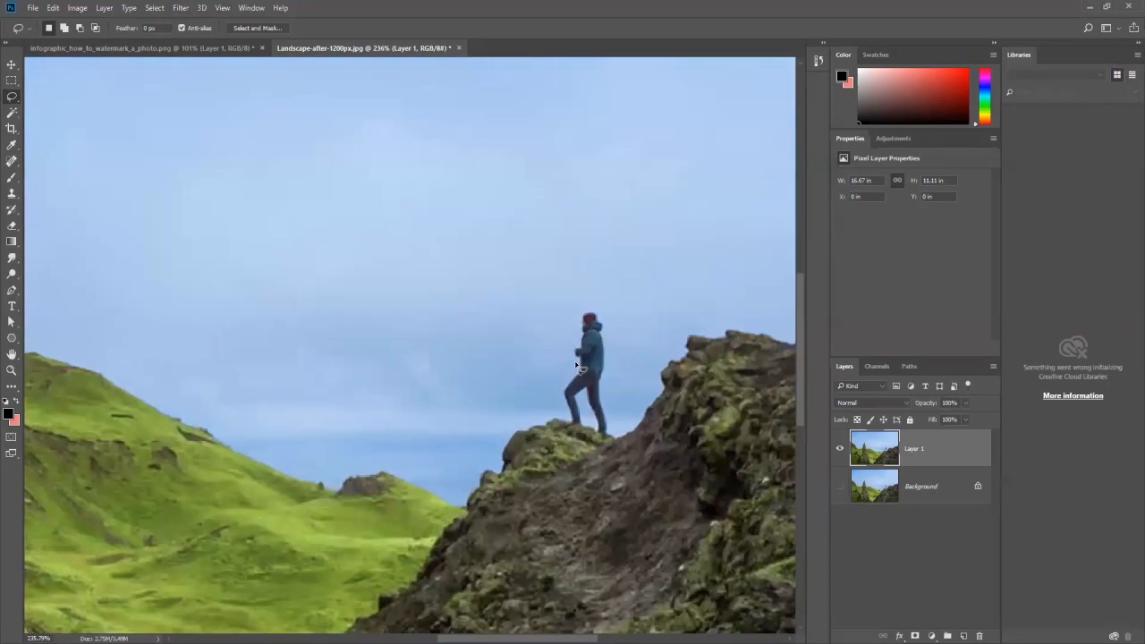
{"action": "scroll", "coordinate": [576, 365], "scroll_direction": "up", "scroll_amount": 3}
{"action": "scroll", "coordinate": [516, 287], "scroll_direction": "up", "scroll_amount": 2}
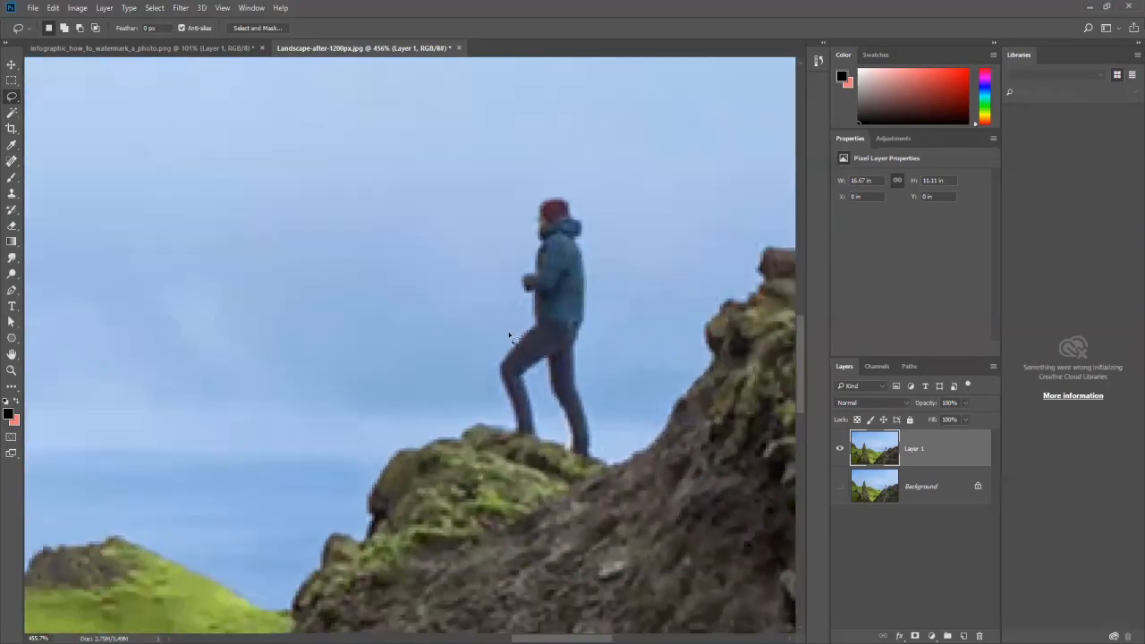
{"action": "mouse_move", "coordinate": [513, 433]}
{"action": "left_mouse_down"}
{"action": "mouse_move", "coordinate": [490, 370]}
{"action": "mouse_move", "coordinate": [527, 313]}
{"action": "mouse_move", "coordinate": [515, 294]}
{"action": "mouse_move", "coordinate": [532, 207]}
{"action": "mouse_move", "coordinate": [545, 189]}
{"action": "mouse_move", "coordinate": [577, 189]}
{"action": "mouse_move", "coordinate": [594, 294]}
{"action": "mouse_move", "coordinate": [581, 379]}
{"action": "mouse_move", "coordinate": [598, 458]}
{"action": "mouse_move", "coordinate": [566, 450]}
{"action": "mouse_move", "coordinate": [542, 371]}
{"action": "mouse_move", "coordinate": [544, 435]}
{"action": "mouse_move", "coordinate": [506, 430]}
{"action": "left_mouse_up"}
{"action": "scroll", "coordinate": [554, 301], "scroll_direction": "down", "scroll_amount": 2}
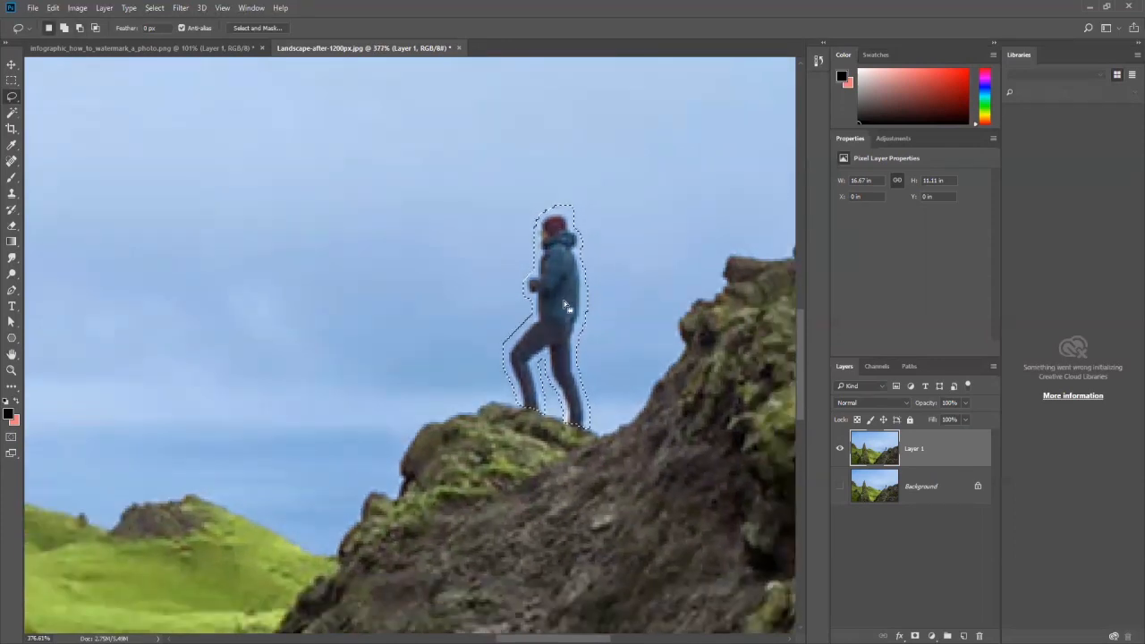
{"action": "scroll", "coordinate": [565, 305], "scroll_direction": "down", "scroll_amount": 1}
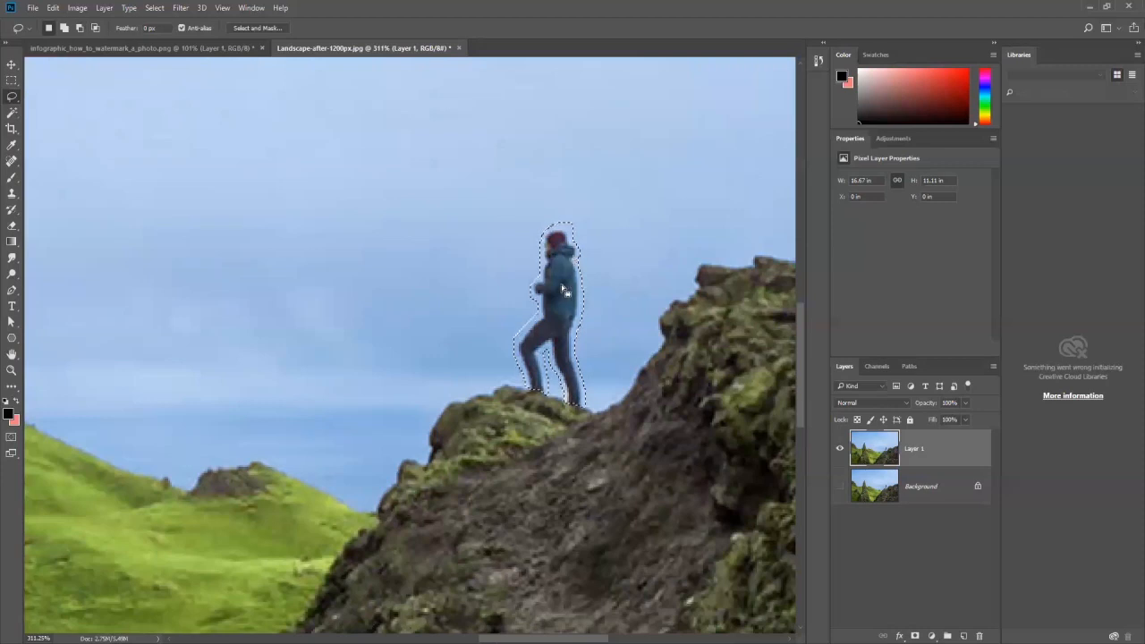
{"action": "scroll", "coordinate": [565, 292], "scroll_direction": "down", "scroll_amount": 1}
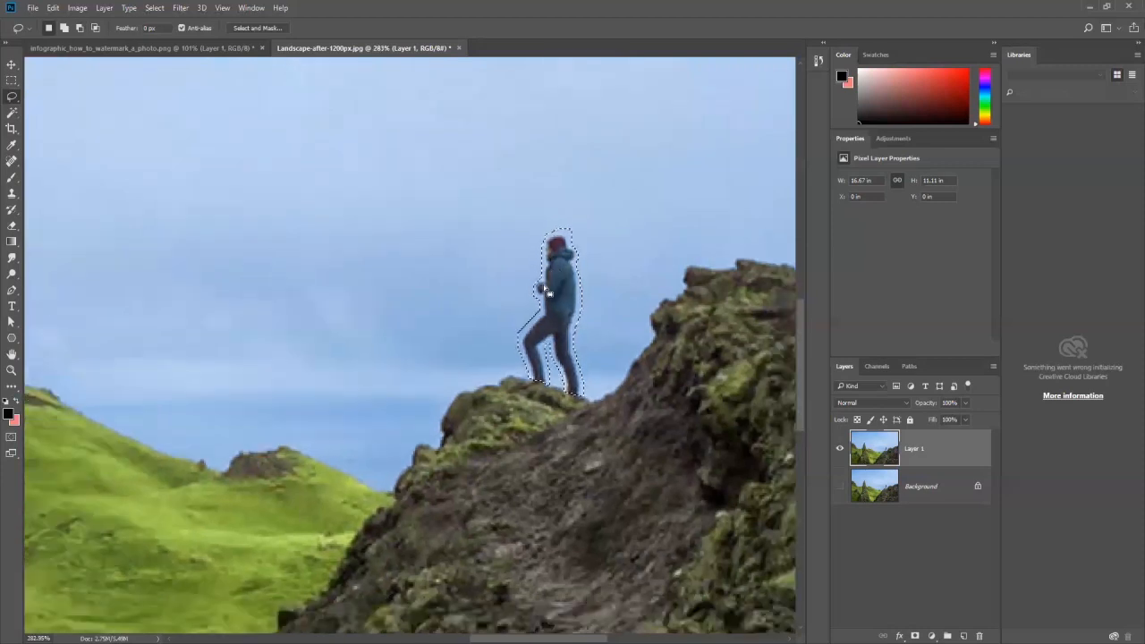
{"action": "scroll", "coordinate": [489, 259], "scroll_direction": "down", "scroll_amount": 1}
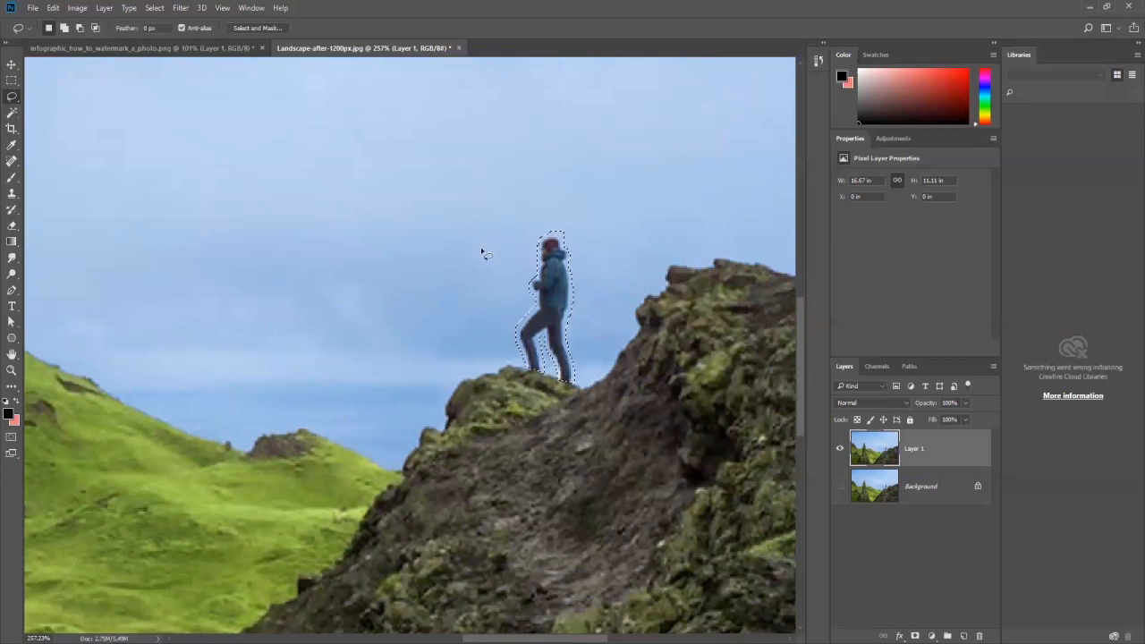
Step: Try deleting the selected hiker from the duplicated layer, and undo the deletion
{"action": "left_click", "coordinate": [14, 163]}
{"action": "right_click", "coordinate": [14, 165]}
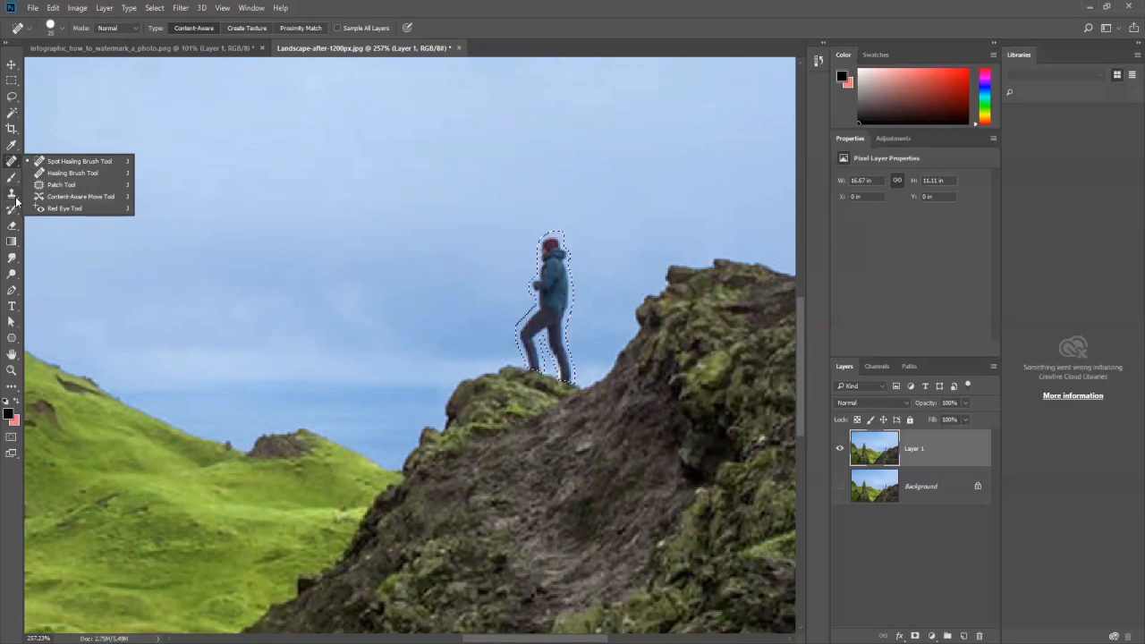
{"action": "left_click", "coordinate": [11, 65]}
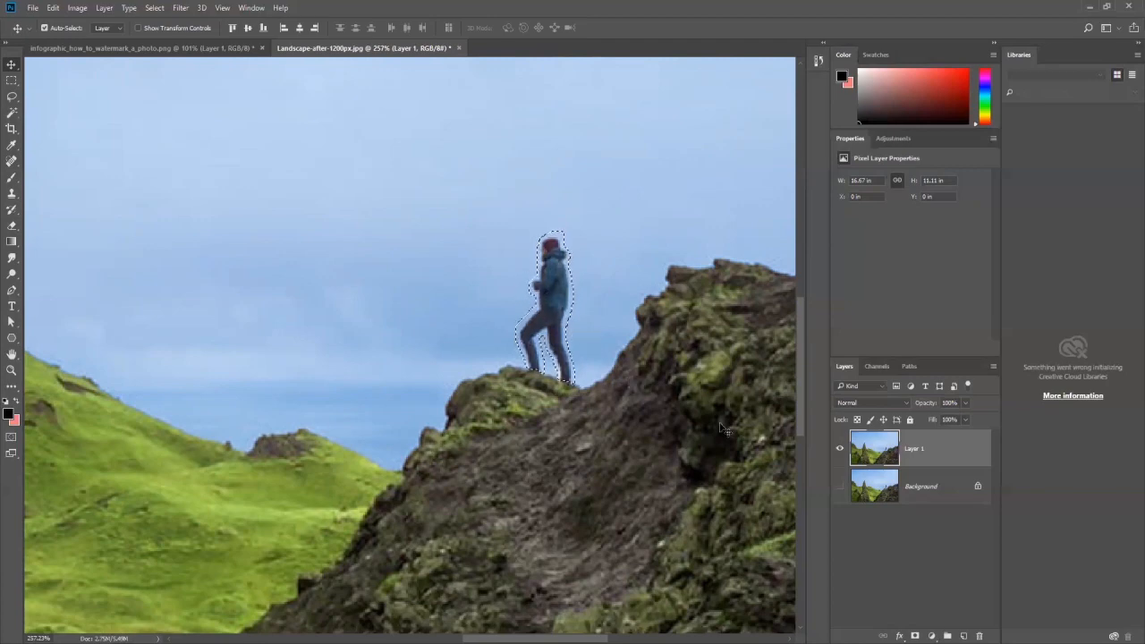
{"action": "key", "text": "Delete"}
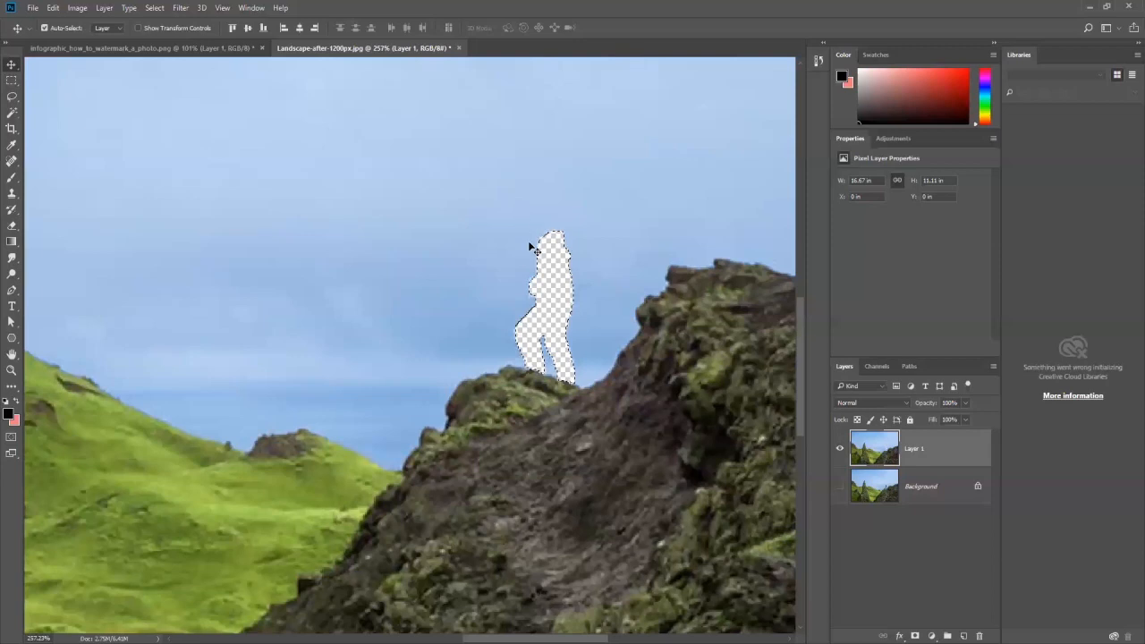
{"action": "key", "text": "ctrl+z"}
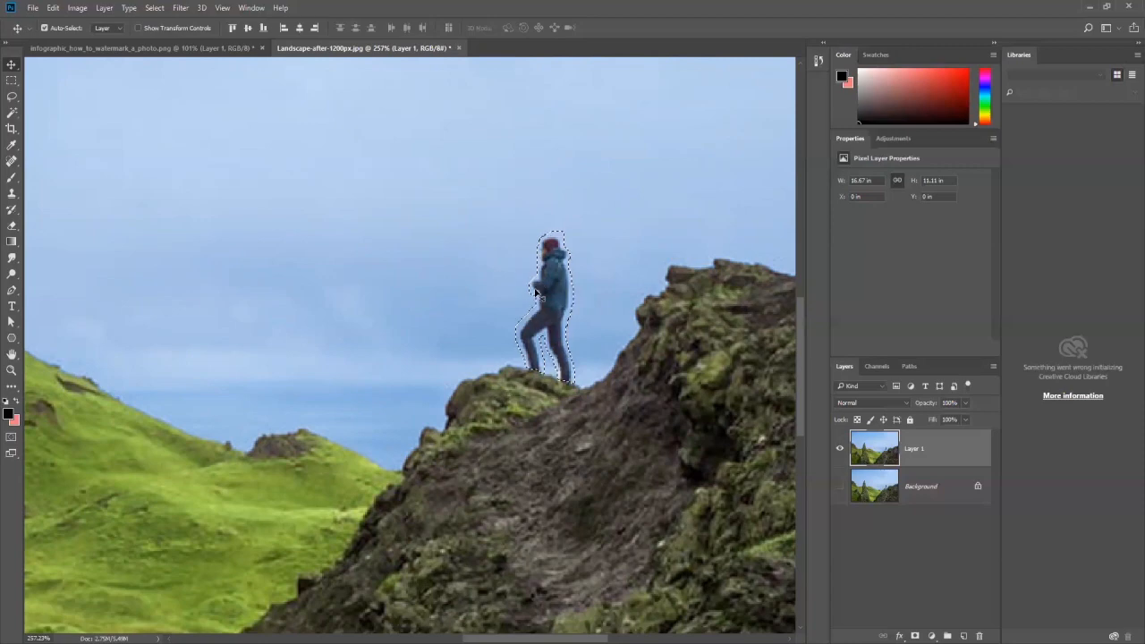
Step: Replace the selected hiker with a Content-Aware fill on the duplicated layer, and remove the selection
{"action": "left_click", "coordinate": [59, 12]}
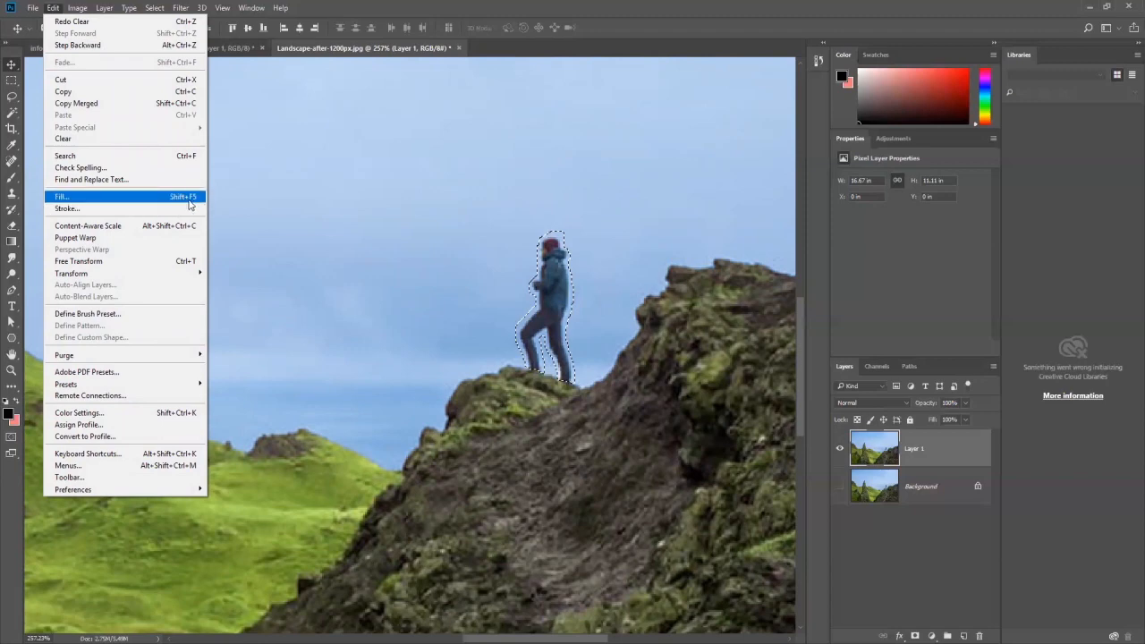
{"action": "left_click", "coordinate": [129, 200]}
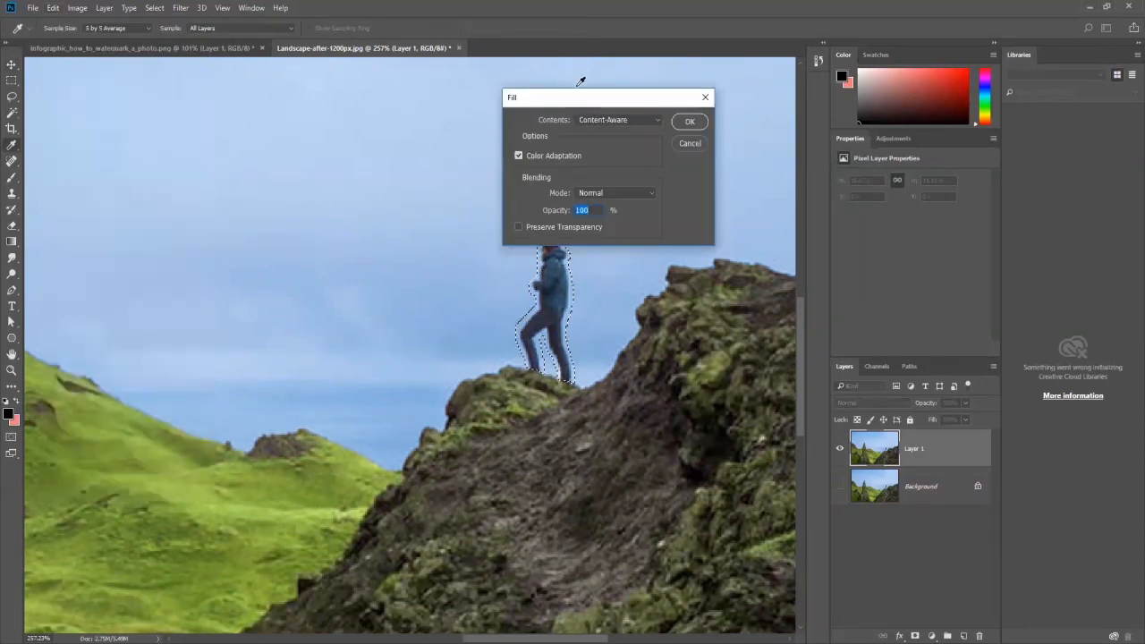
{"action": "left_click_drag", "start_coordinate": [588, 104], "coordinate": [323, 106]}
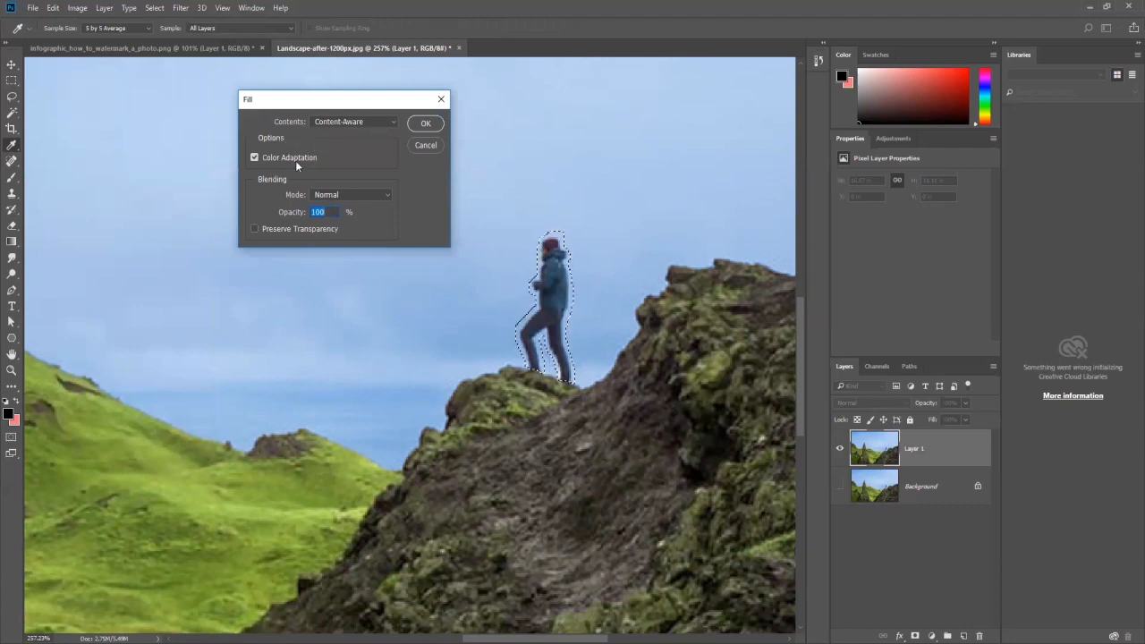
{"action": "left_click_drag", "start_coordinate": [358, 101], "coordinate": [317, 120]}
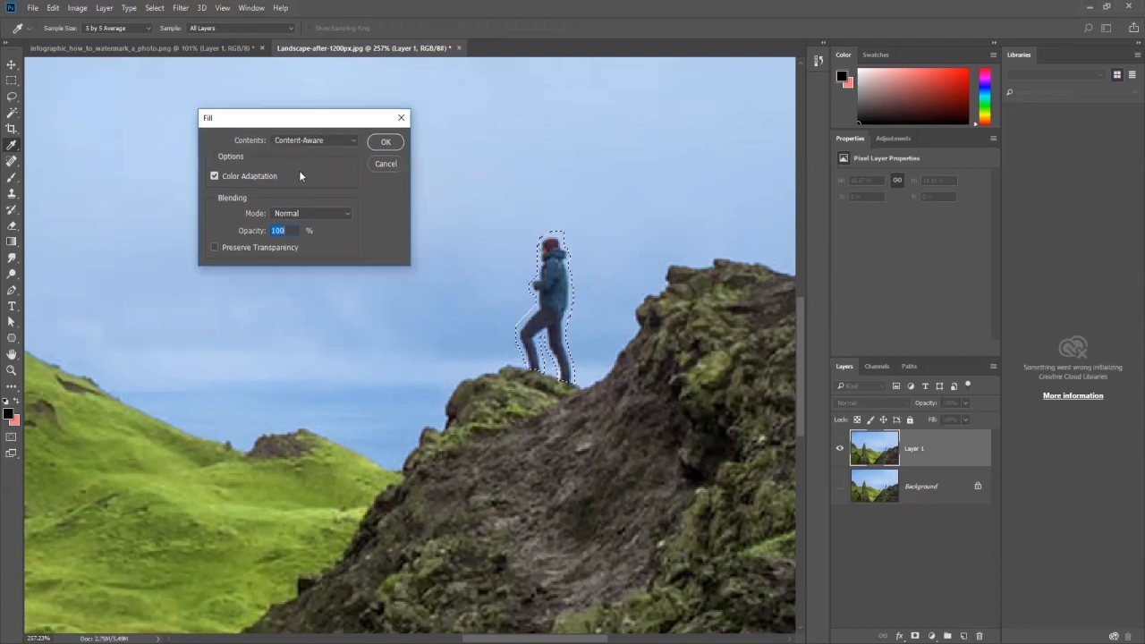
{"action": "left_click", "coordinate": [352, 140]}
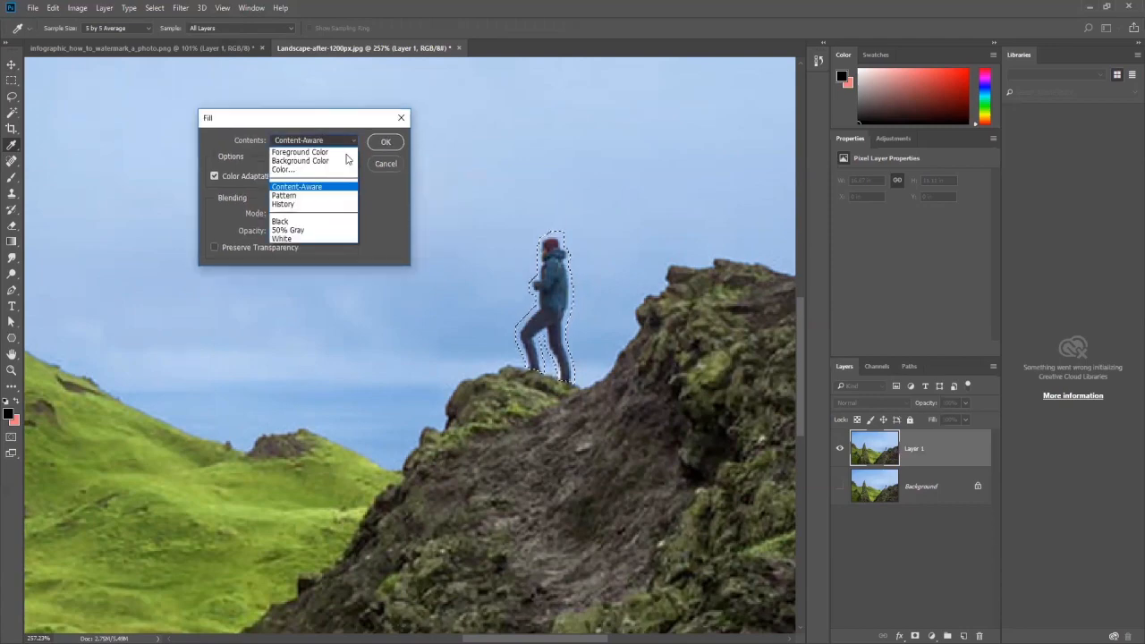
{"action": "left_click", "coordinate": [311, 188]}
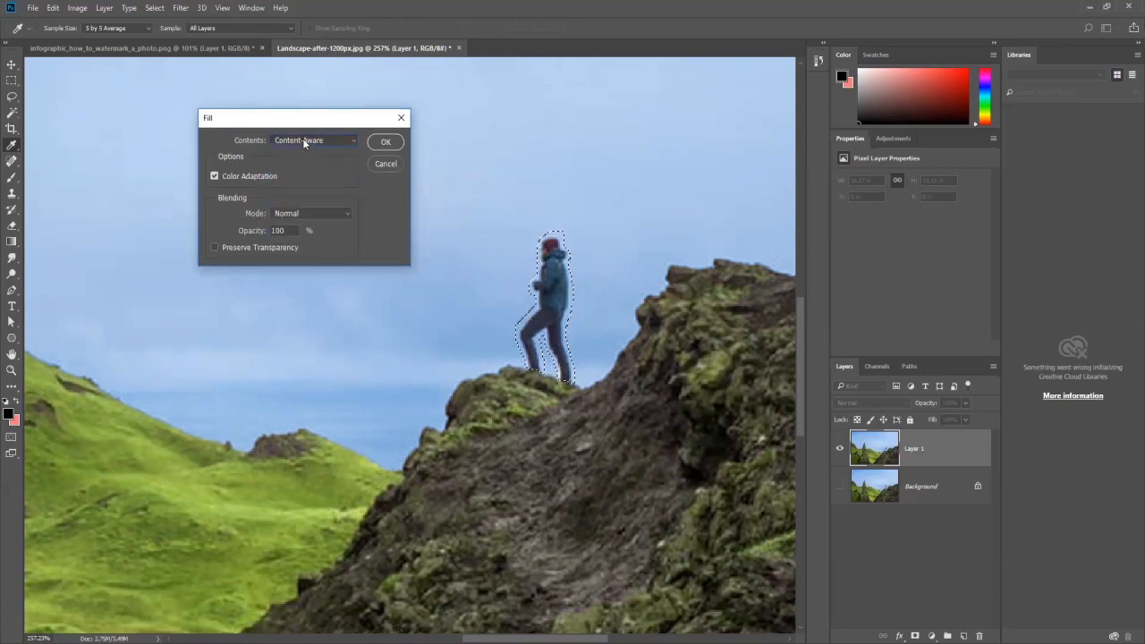
{"action": "left_click", "coordinate": [343, 142]}
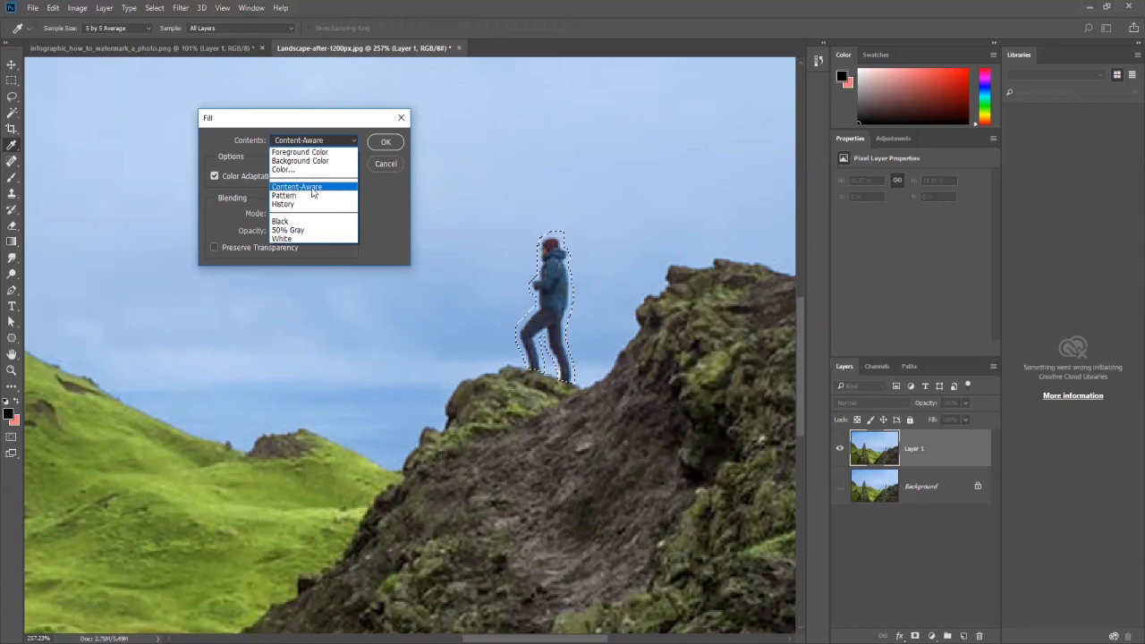
{"action": "left_click", "coordinate": [312, 189]}
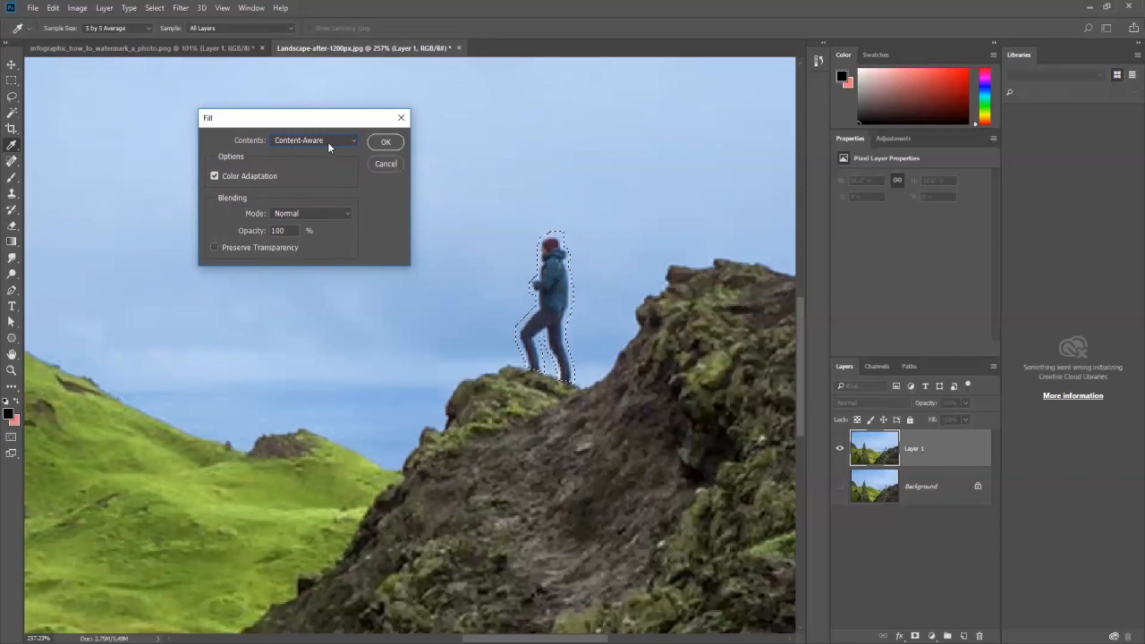
{"action": "left_click", "coordinate": [386, 144]}
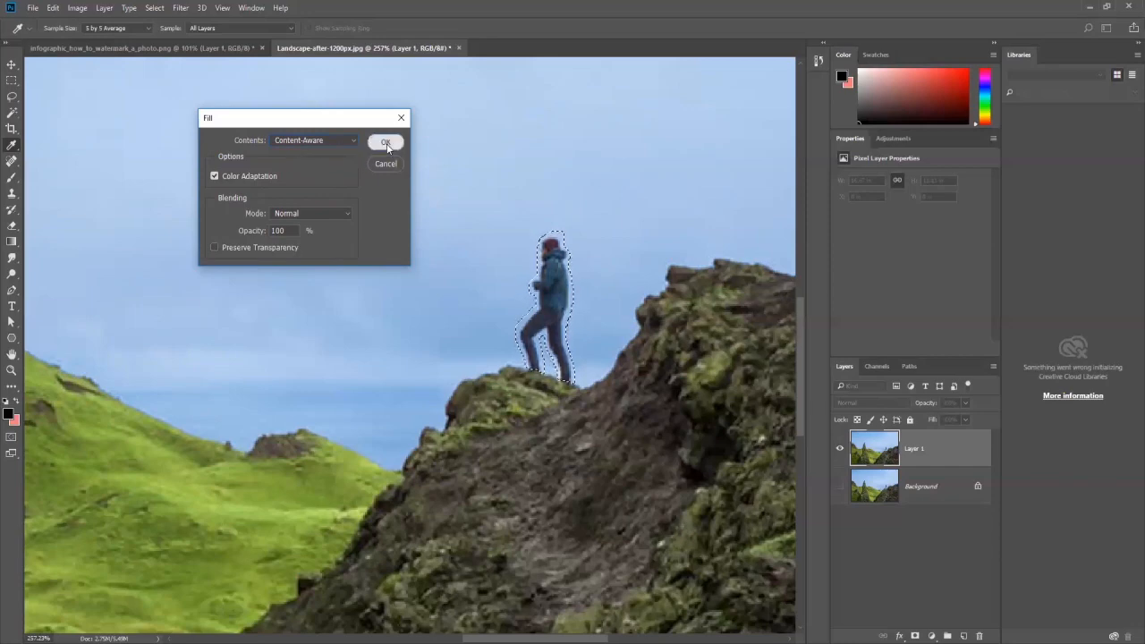
{"action": "key", "text": "v"}
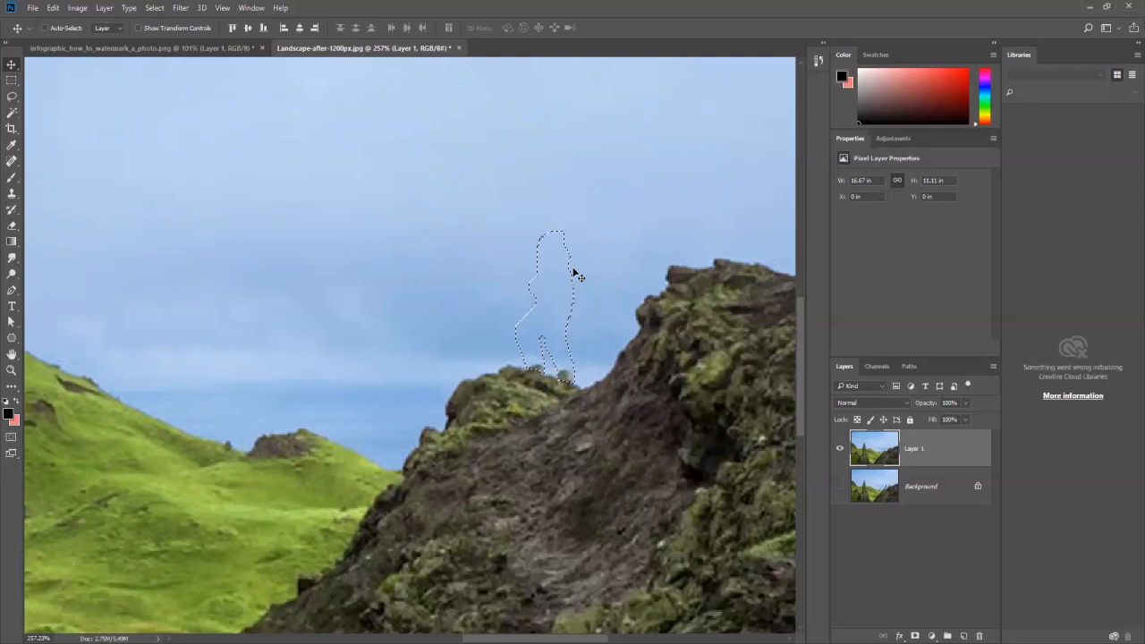
{"action": "key", "text": "ctrl+d"}
Step: Clone clean sky over the leftover specks where the hiker stood, using the Clone Stamp with a 15 px brush
{"action": "scroll", "coordinate": [507, 280], "scroll_direction": "down", "scroll_amount": 5}
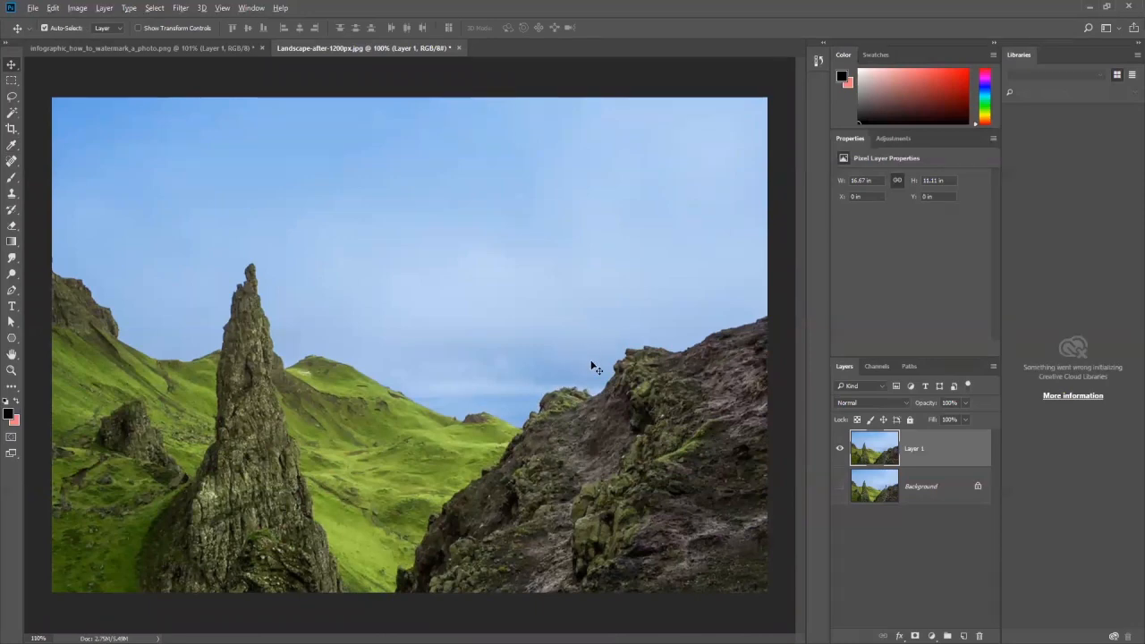
{"action": "scroll", "coordinate": [591, 366], "scroll_direction": "up", "scroll_amount": 8}
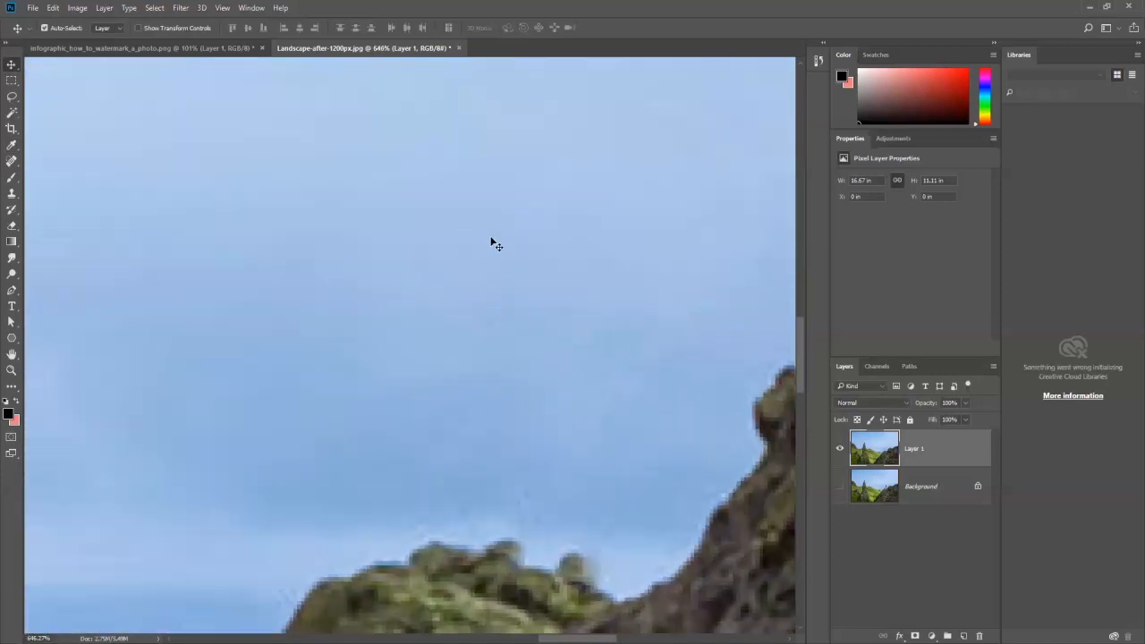
{"action": "left_click", "coordinate": [12, 195]}
{"action": "left_click", "coordinate": [11, 195]}
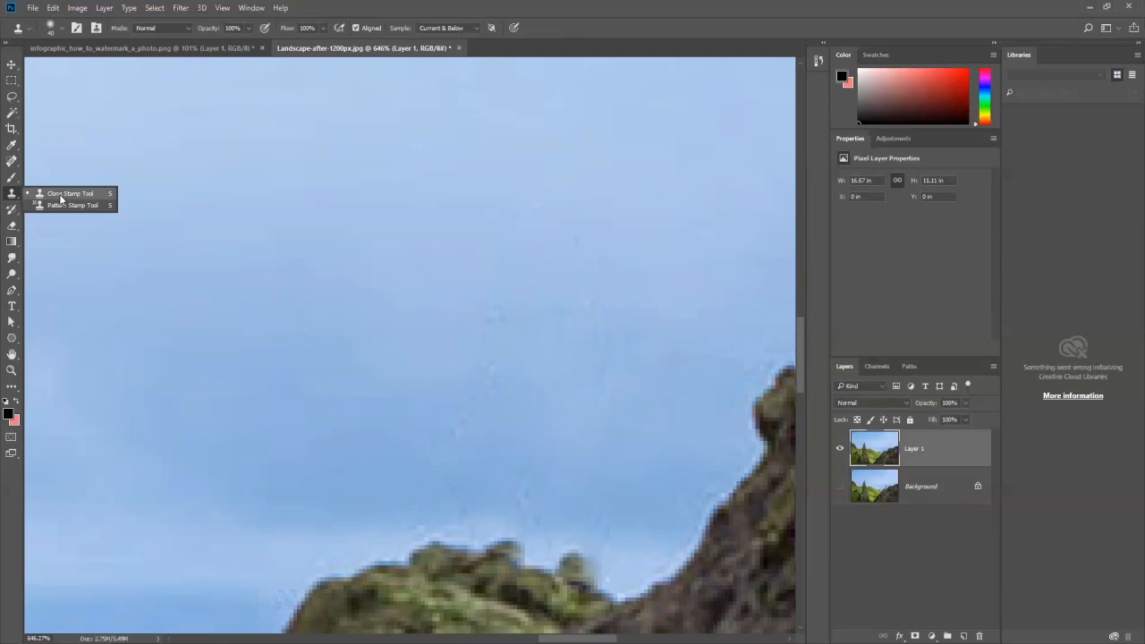
{"action": "left_click", "coordinate": [61, 197]}
{"action": "key", "text": "bracketleft"}
{"action": "key", "text": "bracketleft"}
{"action": "key", "text": "bracketleft"}
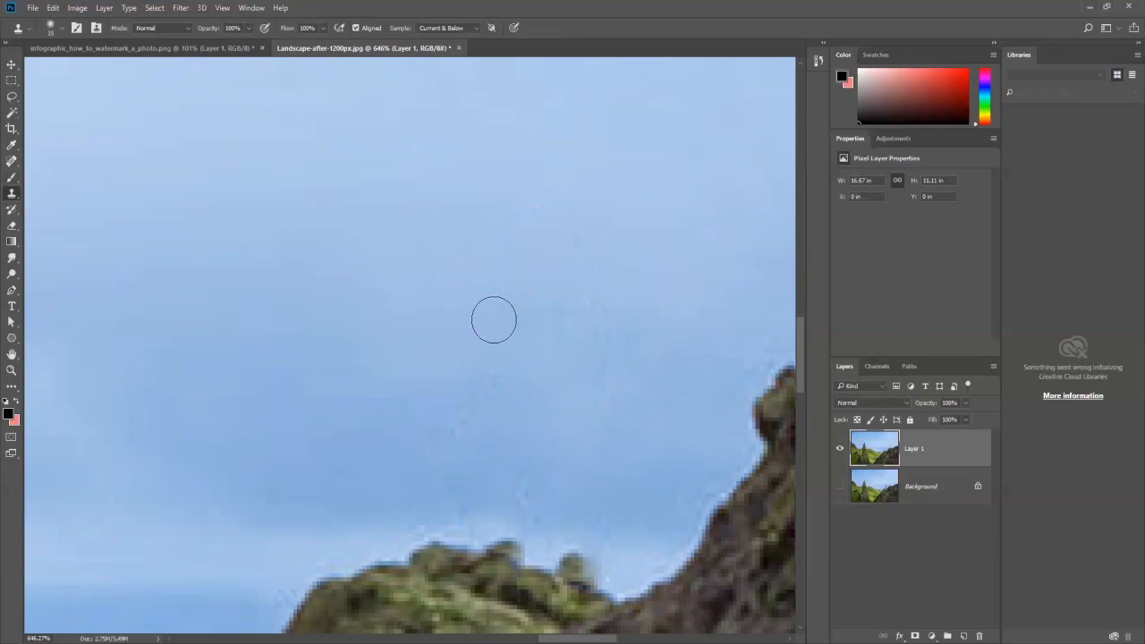
{"action": "left_click", "coordinate": [438, 362], "text": "alt"}
{"action": "left_click", "coordinate": [488, 369]}
{"action": "left_click", "coordinate": [471, 417]}
{"action": "left_click", "coordinate": [446, 456]}
{"action": "scroll", "coordinate": [603, 421], "scroll_direction": "down", "scroll_amount": 3}
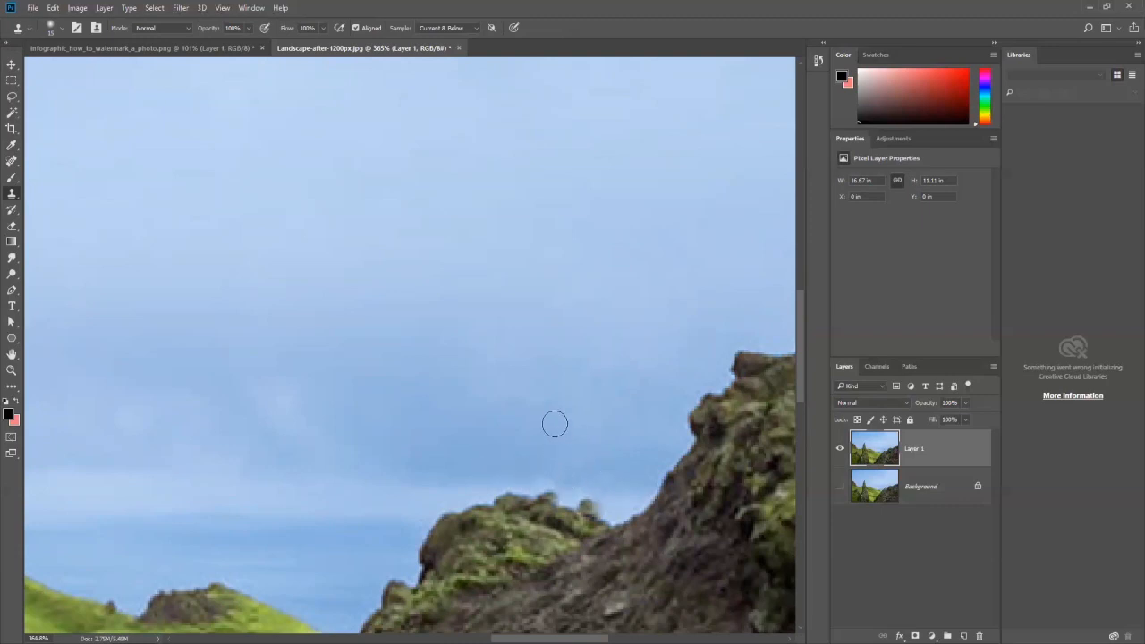
{"action": "scroll", "coordinate": [578, 438], "scroll_direction": "down", "scroll_amount": 4}
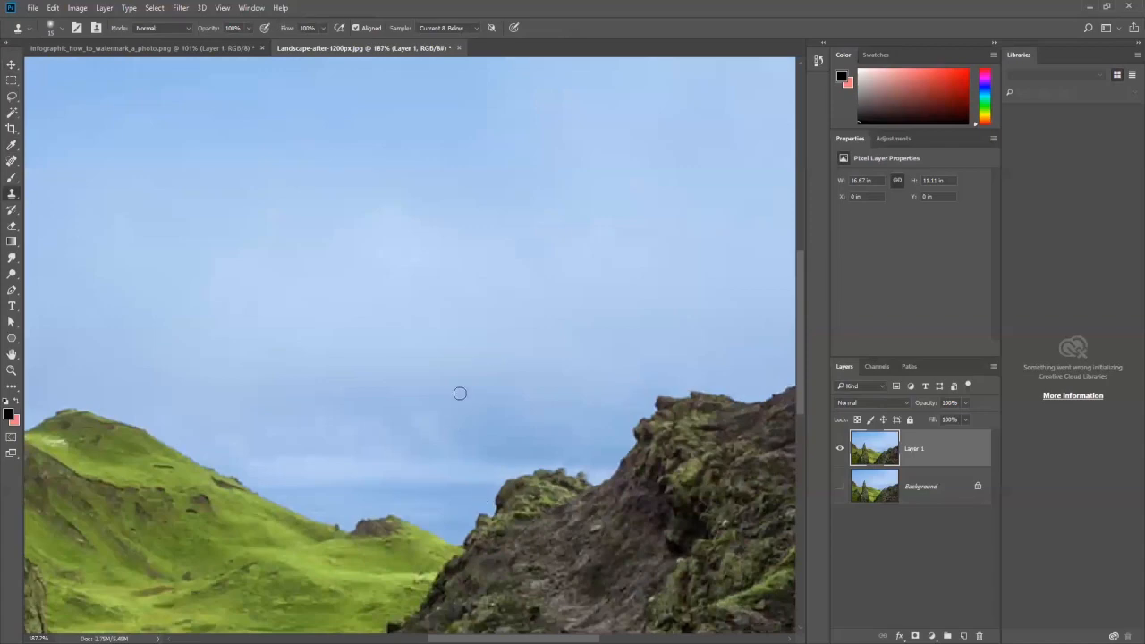
{"action": "scroll", "coordinate": [460, 394], "scroll_direction": "down", "scroll_amount": 5}
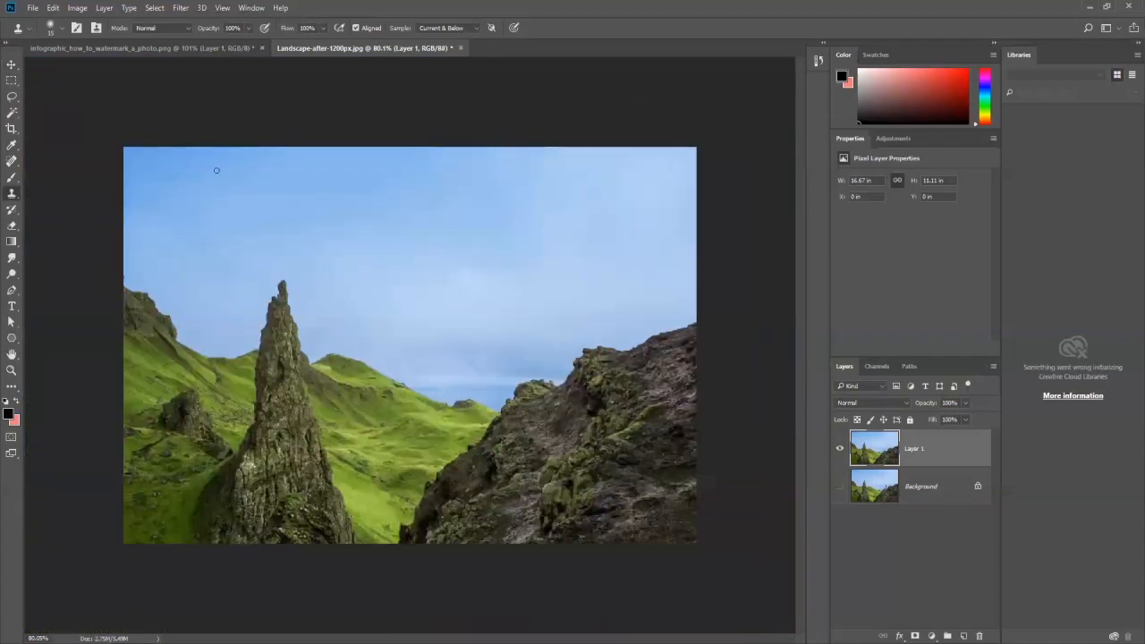
Step: Switch to the watermarked lake photo and examine the logo overlay and the distant boats up close
{"action": "left_click", "coordinate": [165, 48]}
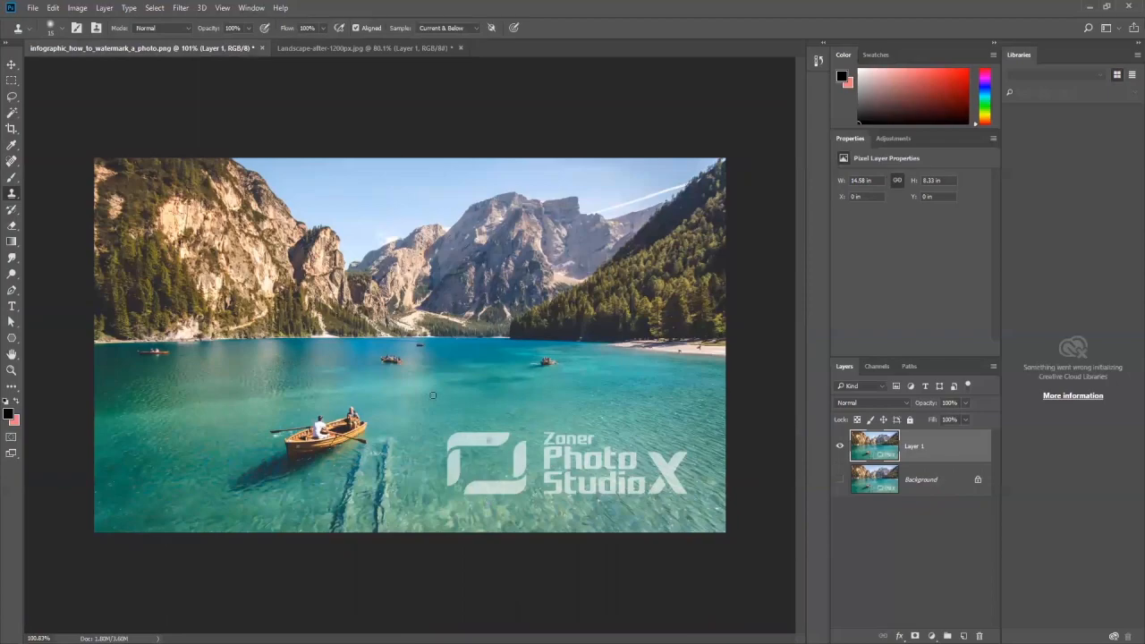
{"action": "scroll", "coordinate": [510, 423], "scroll_direction": "up", "scroll_amount": 6}
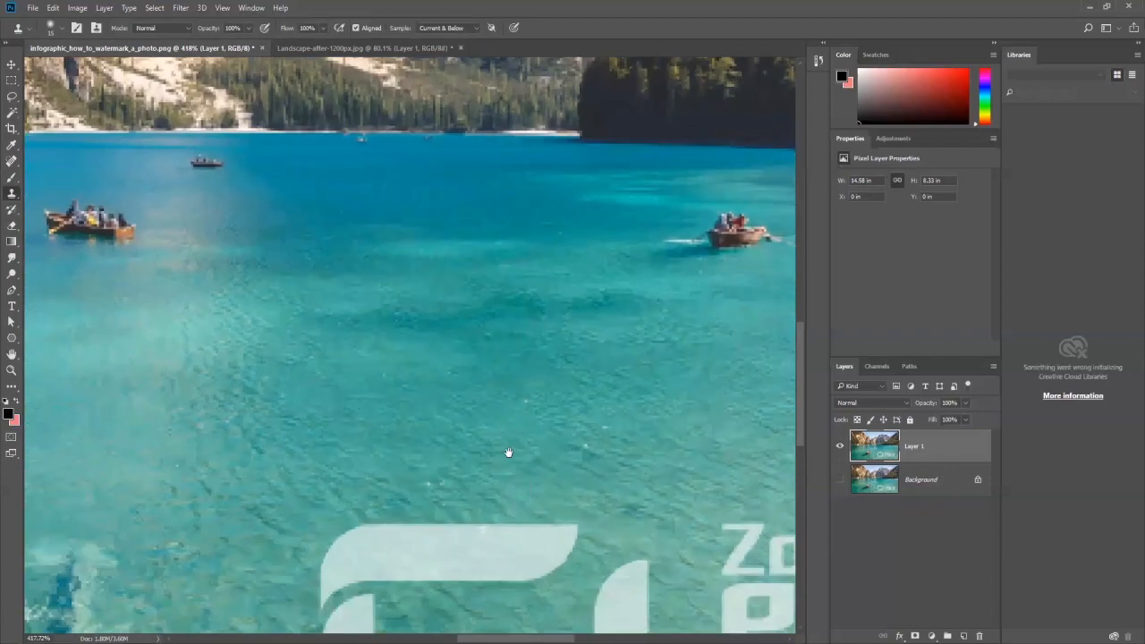
{"action": "left_click_drag", "start_coordinate": [508, 453], "coordinate": [473, 158]}
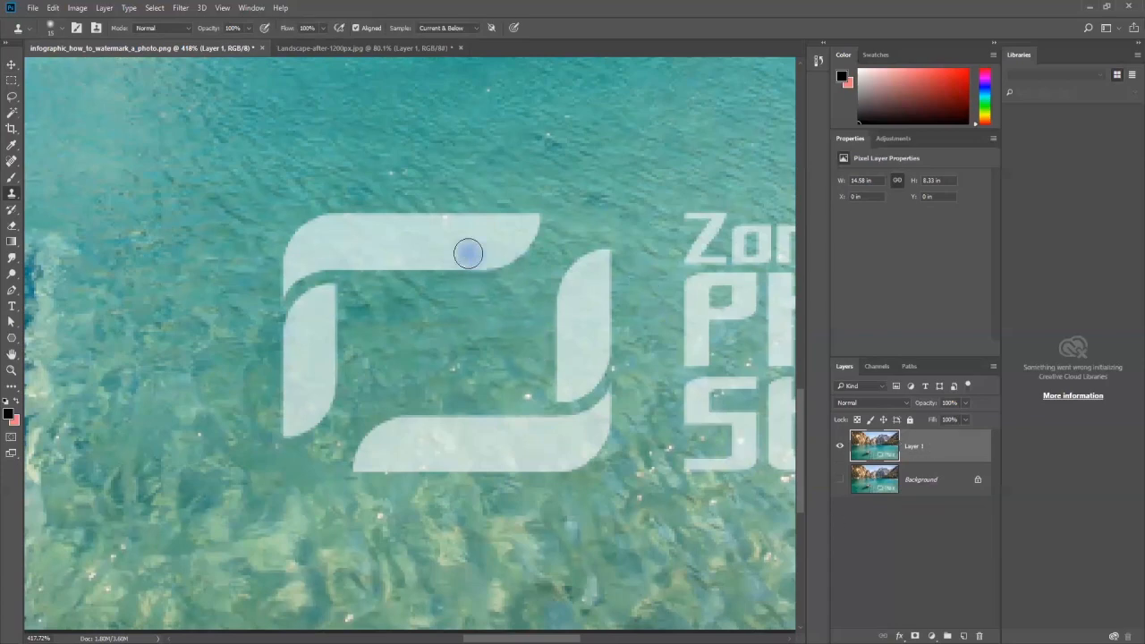
{"action": "scroll", "coordinate": [473, 294], "scroll_direction": "down", "scroll_amount": 5}
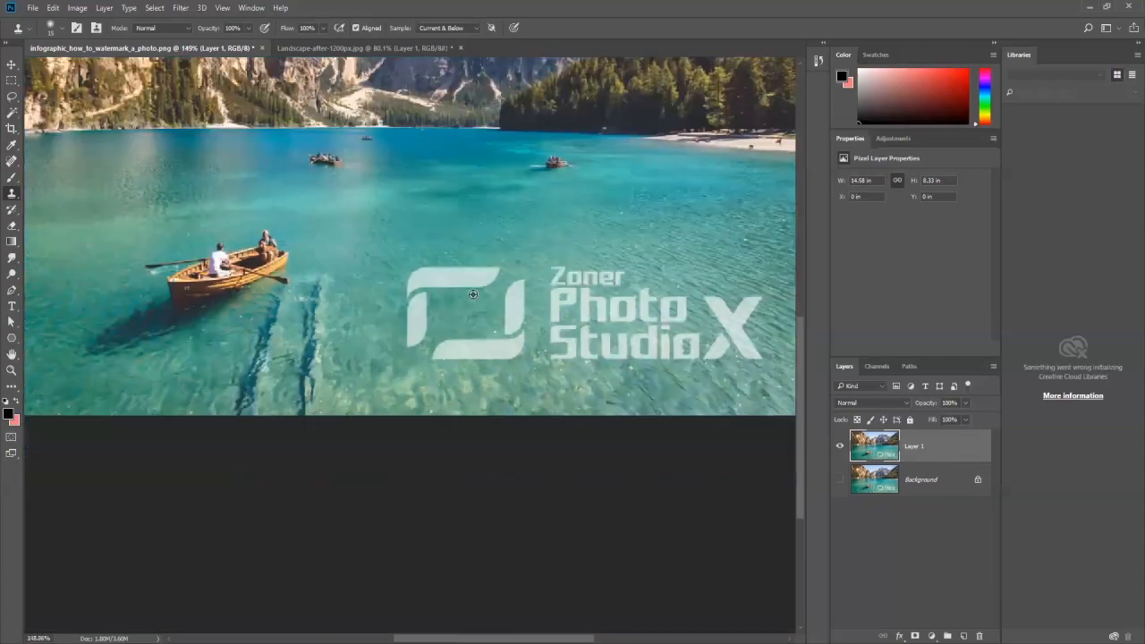
{"action": "scroll", "coordinate": [473, 298], "scroll_direction": "down", "scroll_amount": 1}
{"action": "scroll", "coordinate": [403, 296], "scroll_direction": "up", "scroll_amount": 6}
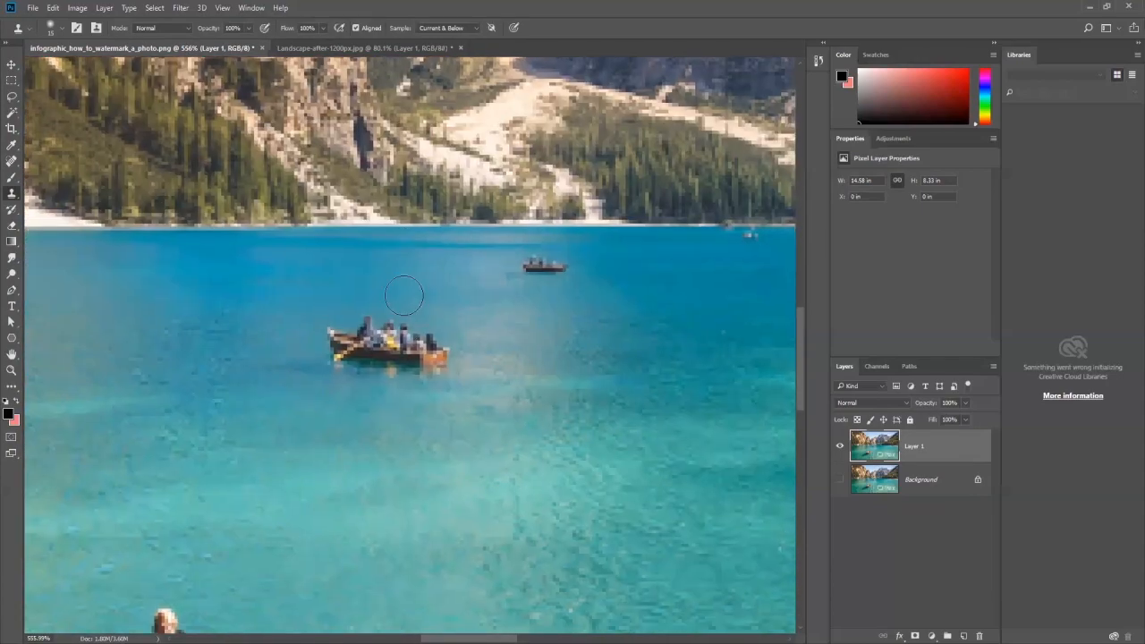
{"action": "left_click", "coordinate": [385, 359]}
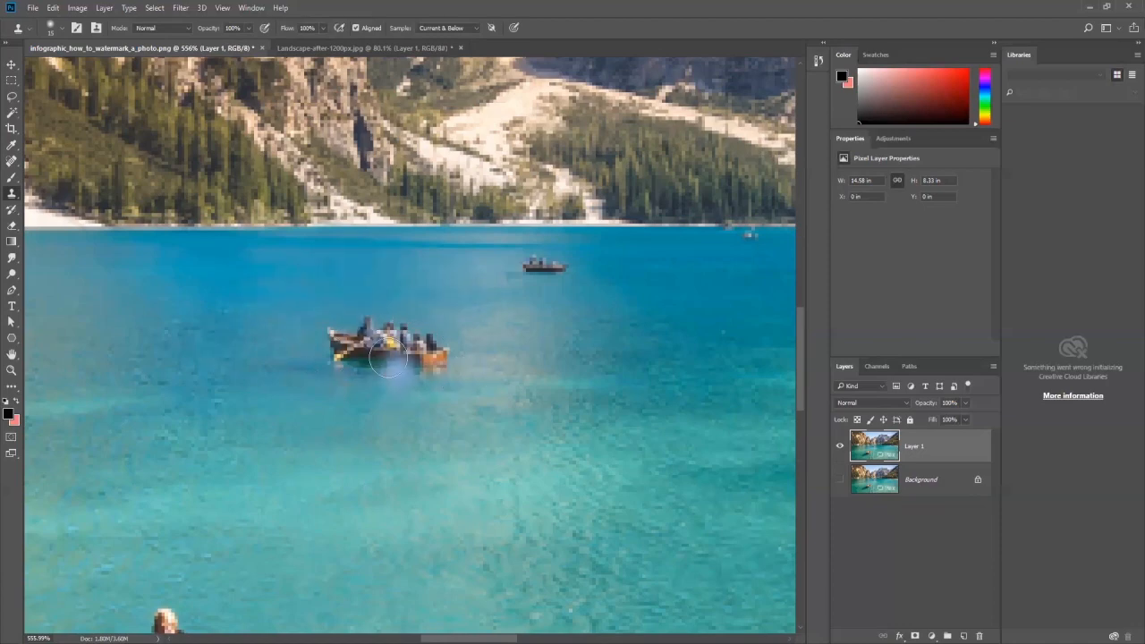
{"action": "scroll", "coordinate": [400, 358], "scroll_direction": "down", "scroll_amount": 5}
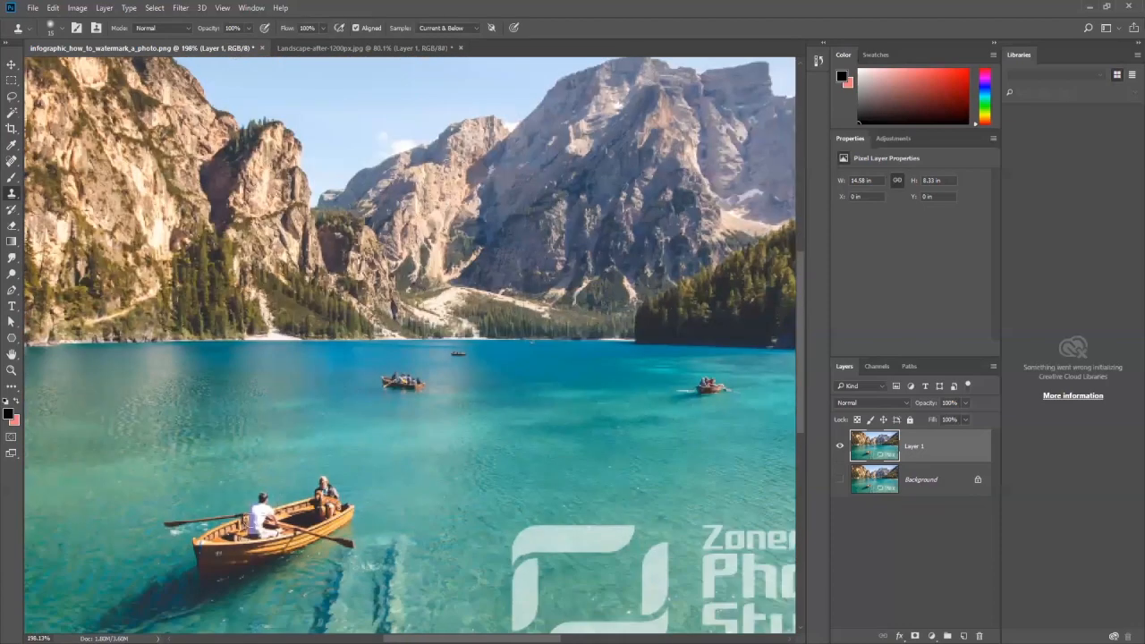
Step: Outline the passenger boat in the middle of the lake with the Lasso, replace it with a Content-Aware fill, and remove the selection
{"action": "left_click_drag", "start_coordinate": [393, 401], "coordinate": [459, 285]}
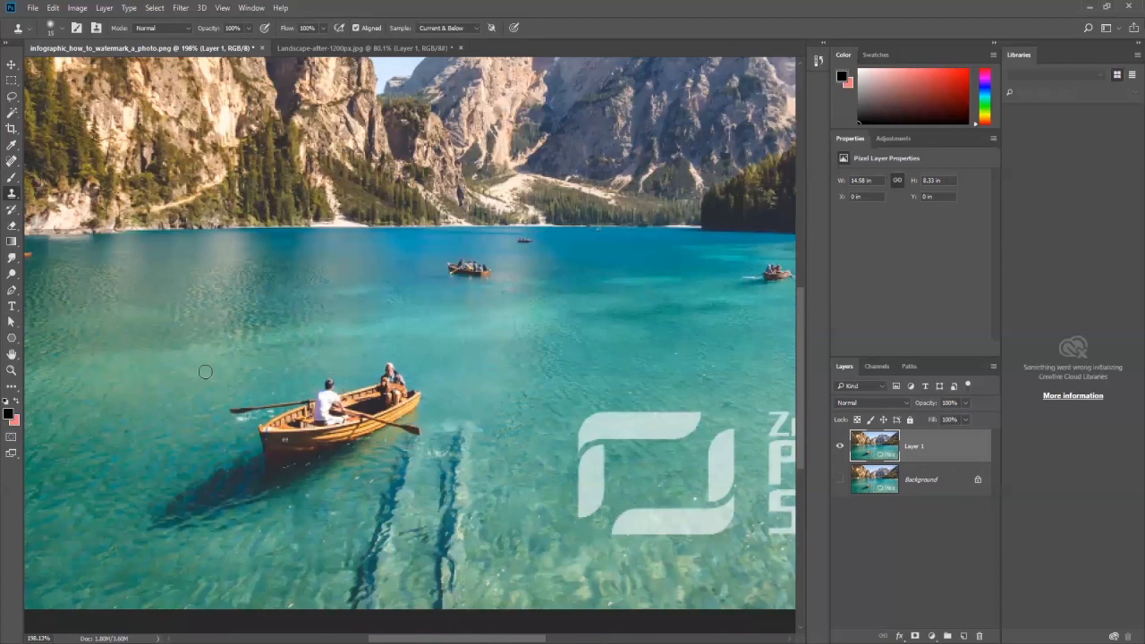
{"action": "left_click_drag", "start_coordinate": [516, 314], "coordinate": [488, 360]}
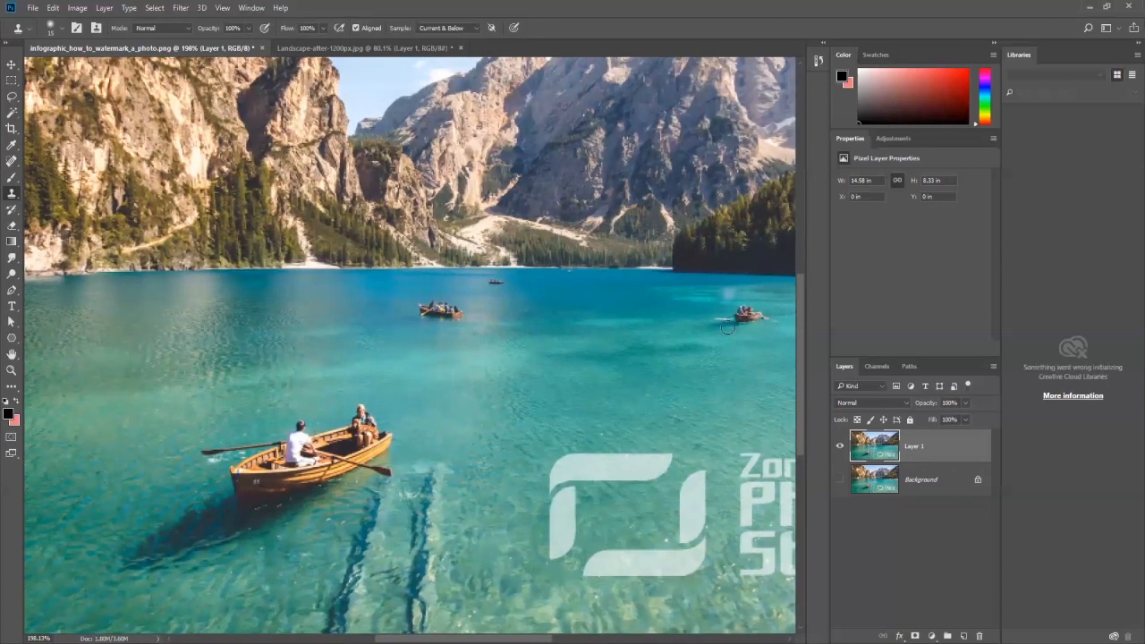
{"action": "key", "text": "ctrl+0"}
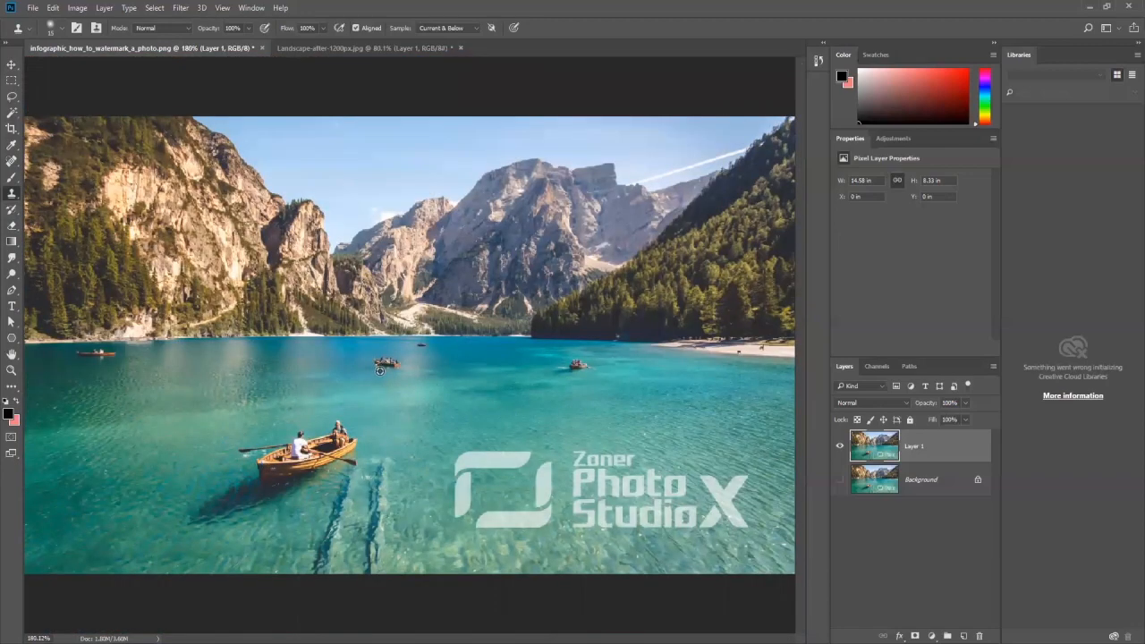
{"action": "scroll", "coordinate": [380, 365], "scroll_direction": "up", "scroll_amount": 17}
{"action": "left_click_drag", "start_coordinate": [412, 302], "coordinate": [361, 293]}
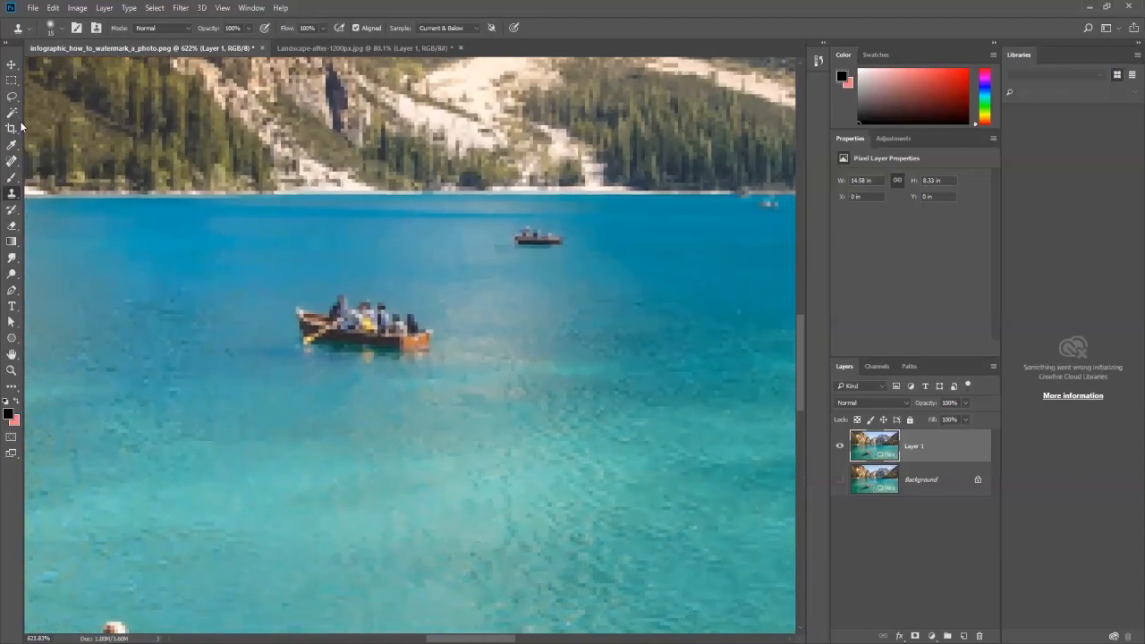
{"action": "left_click", "coordinate": [16, 96]}
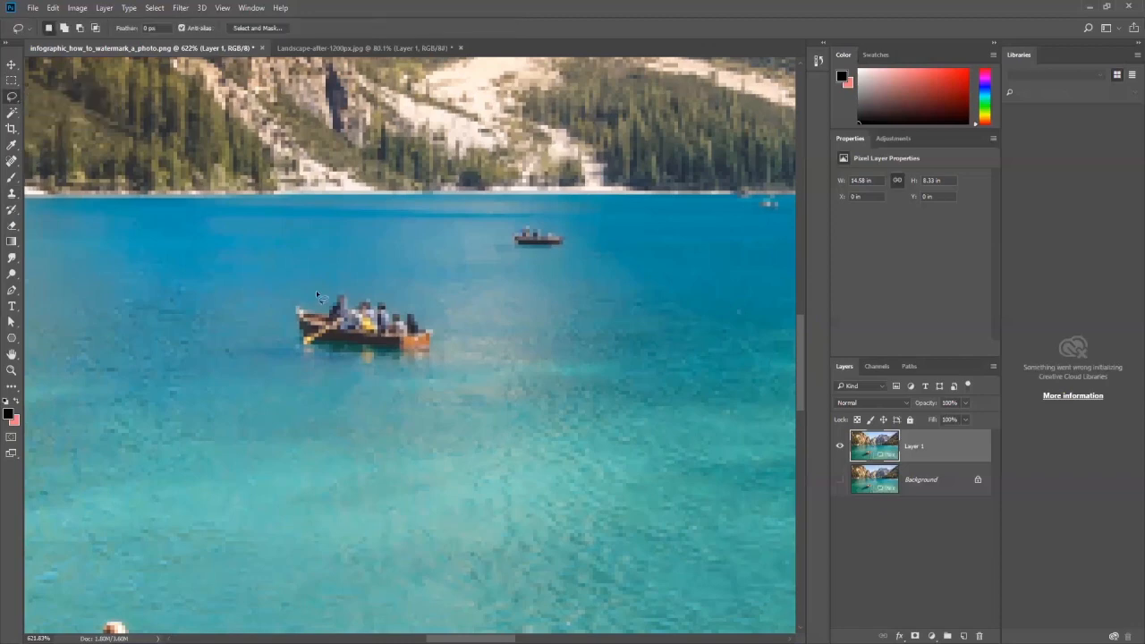
{"action": "left_click_drag", "start_coordinate": [319, 356], "coordinate": [384, 364]}
{"action": "left_click_drag", "start_coordinate": [316, 292], "coordinate": [311, 295]}
{"action": "left_click", "coordinate": [53, 8]}
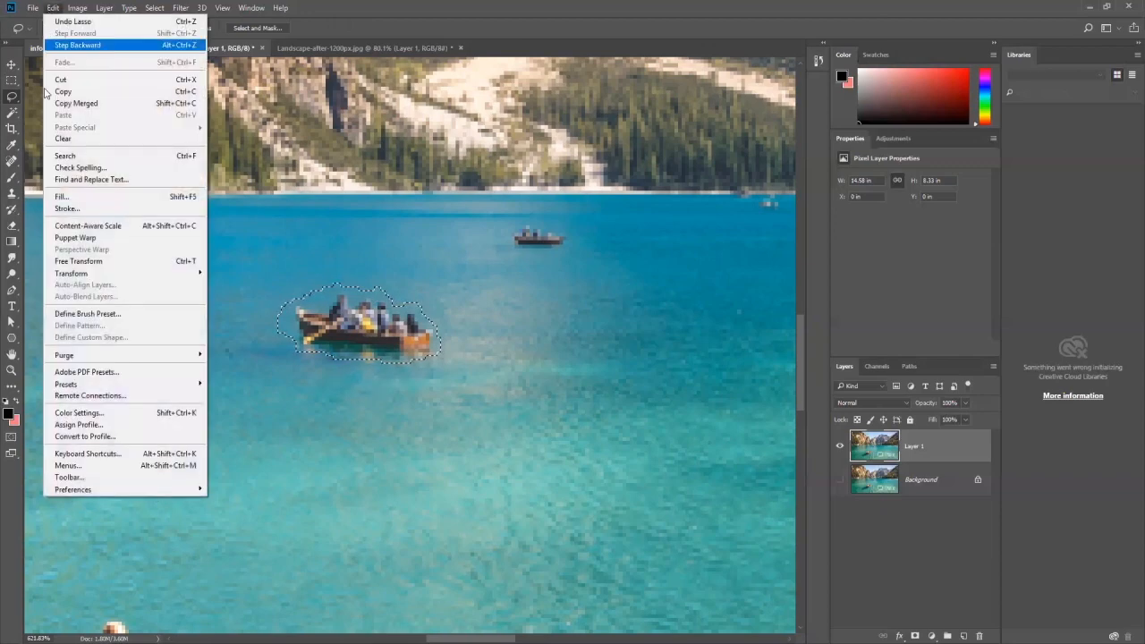
{"action": "left_click", "coordinate": [59, 197]}
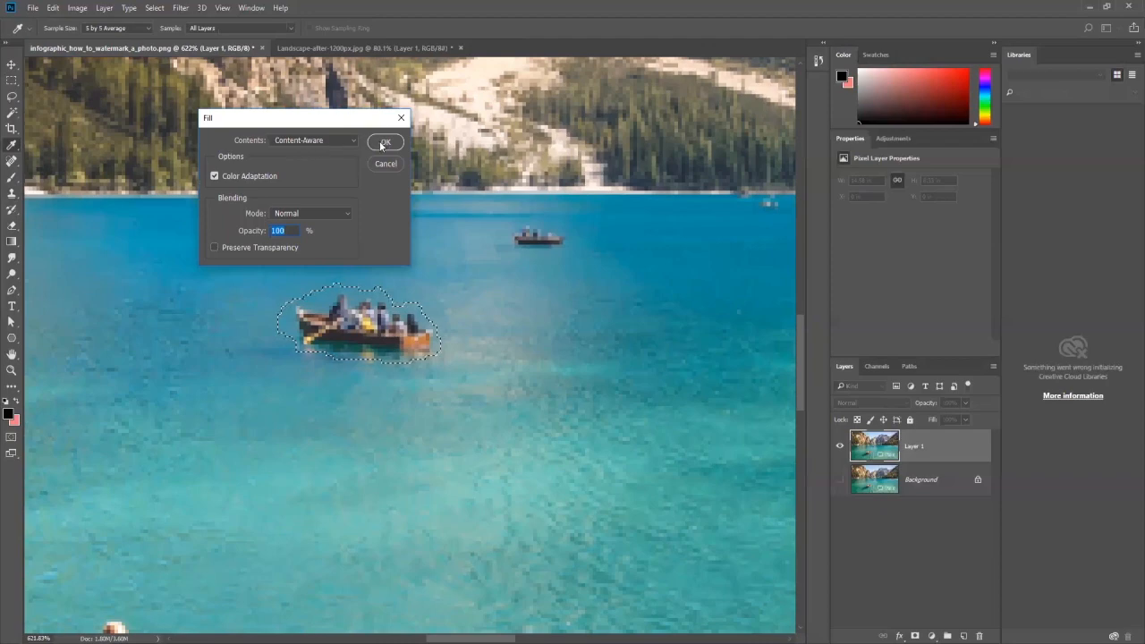
{"action": "left_click", "coordinate": [386, 141]}
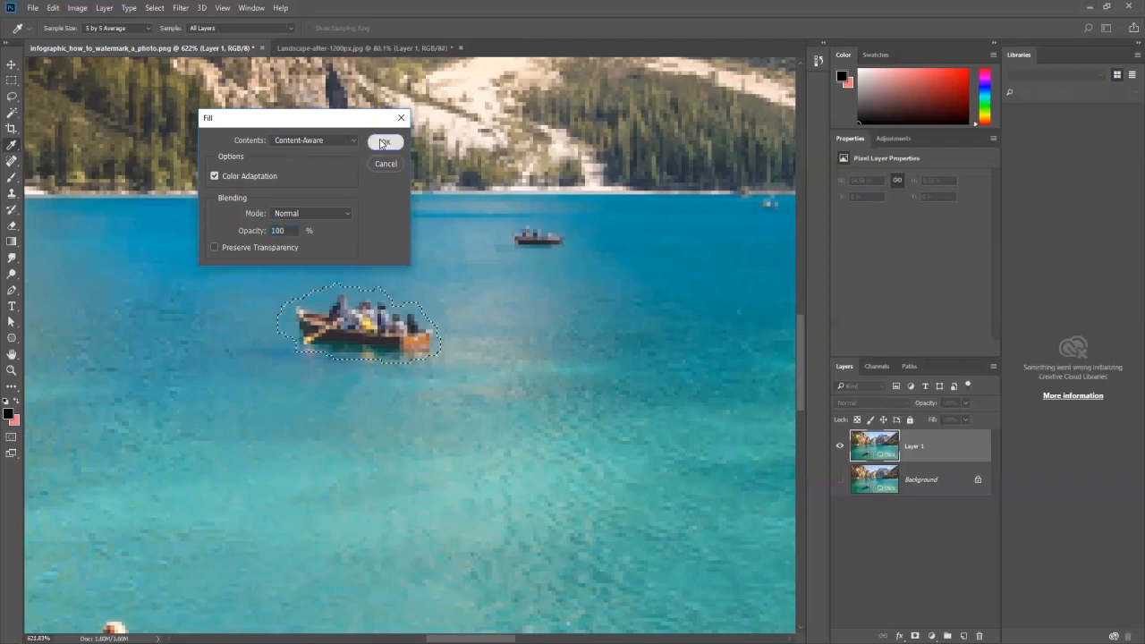
{"action": "key", "text": "ctrl+d"}
Step: Outline the tiny distant boat near the far shore with the Lasso and replace it with a Content-Aware fill
{"action": "scroll", "coordinate": [465, 341], "scroll_direction": "down", "scroll_amount": 5}
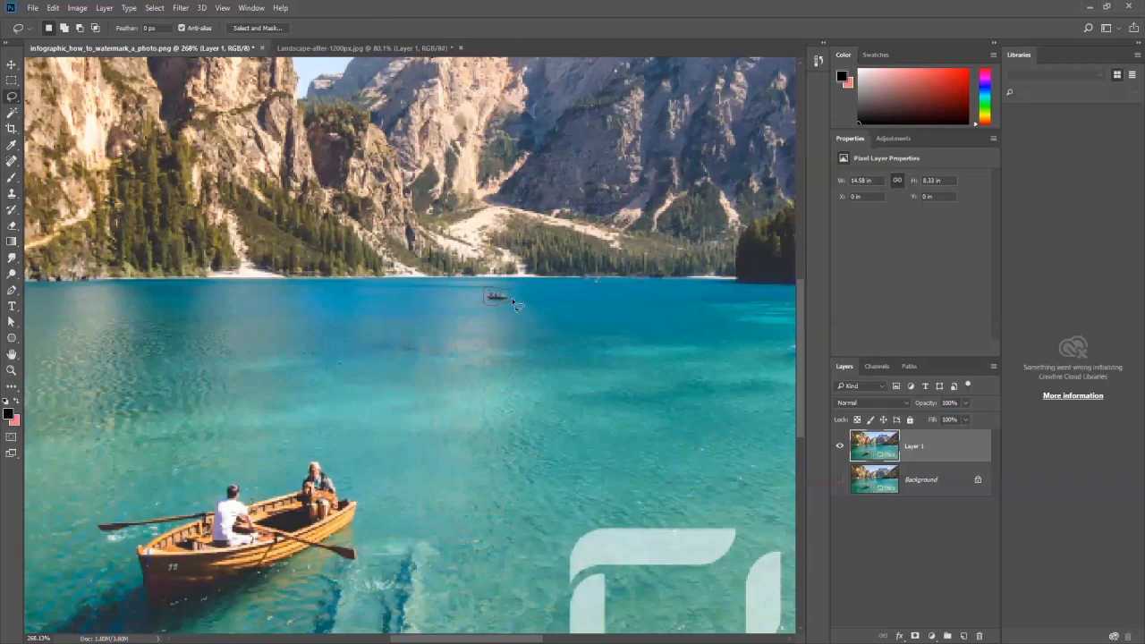
{"action": "left_click_drag", "start_coordinate": [515, 295], "coordinate": [511, 292]}
{"action": "left_click", "coordinate": [53, 7]}
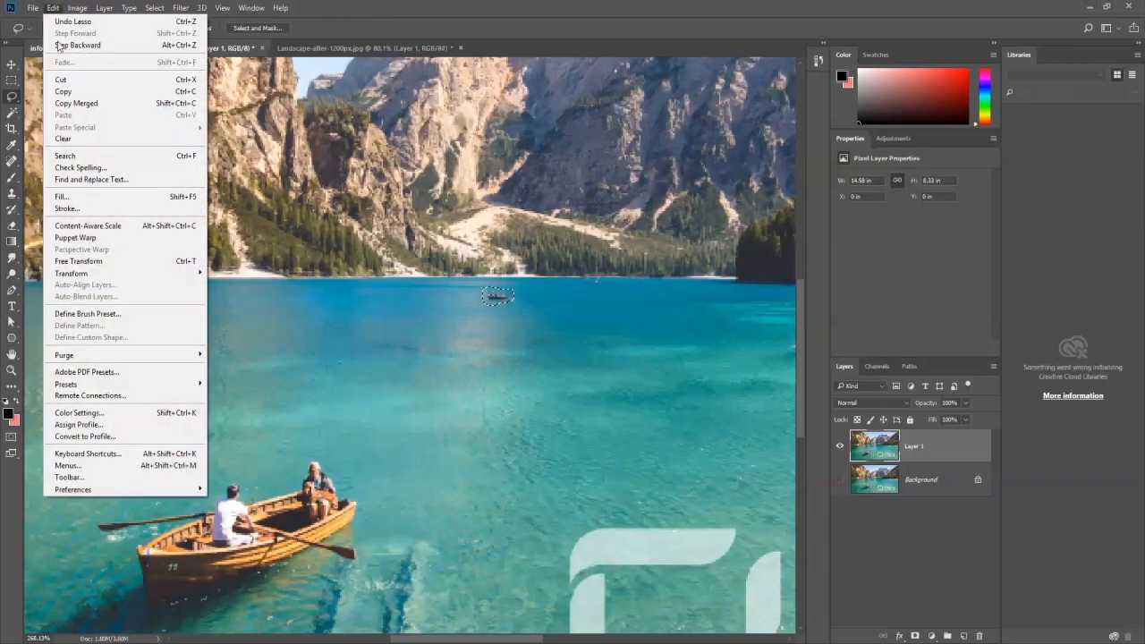
{"action": "left_click", "coordinate": [59, 196]}
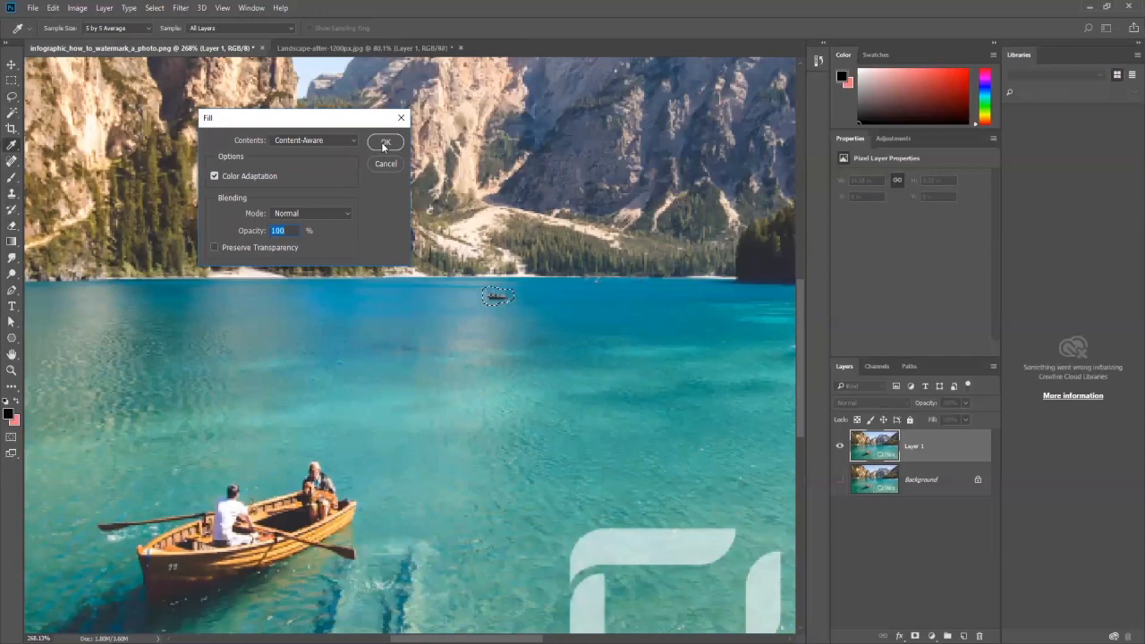
{"action": "left_click", "coordinate": [384, 143]}
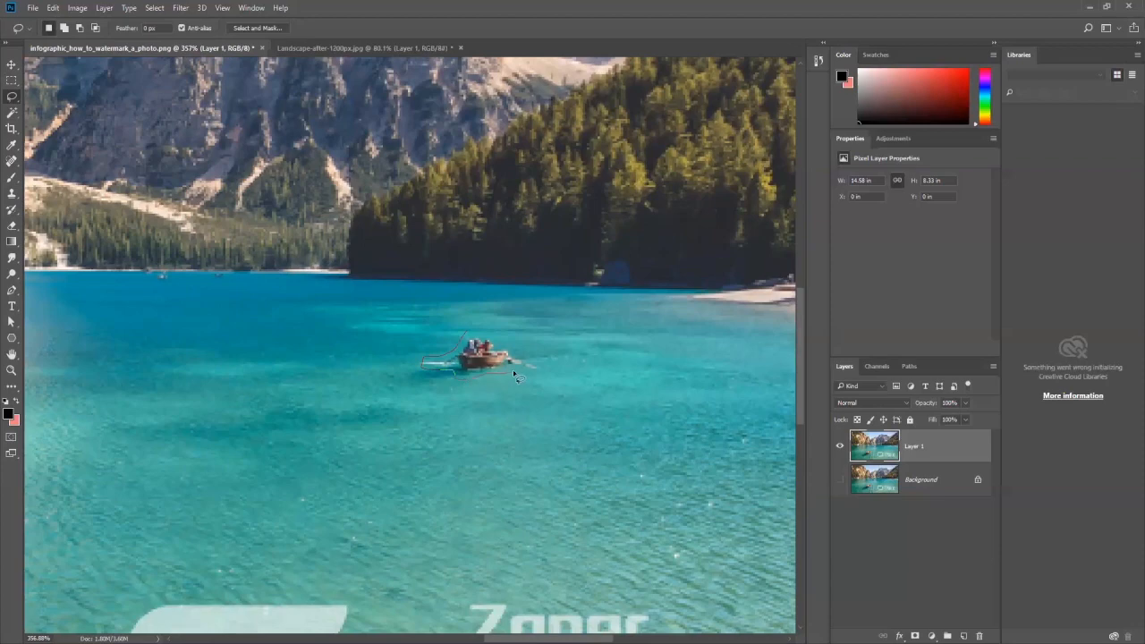
{"action": "left_click_drag", "start_coordinate": [464, 349], "coordinate": [466, 349]}
{"action": "left_click", "coordinate": [52, 7]}
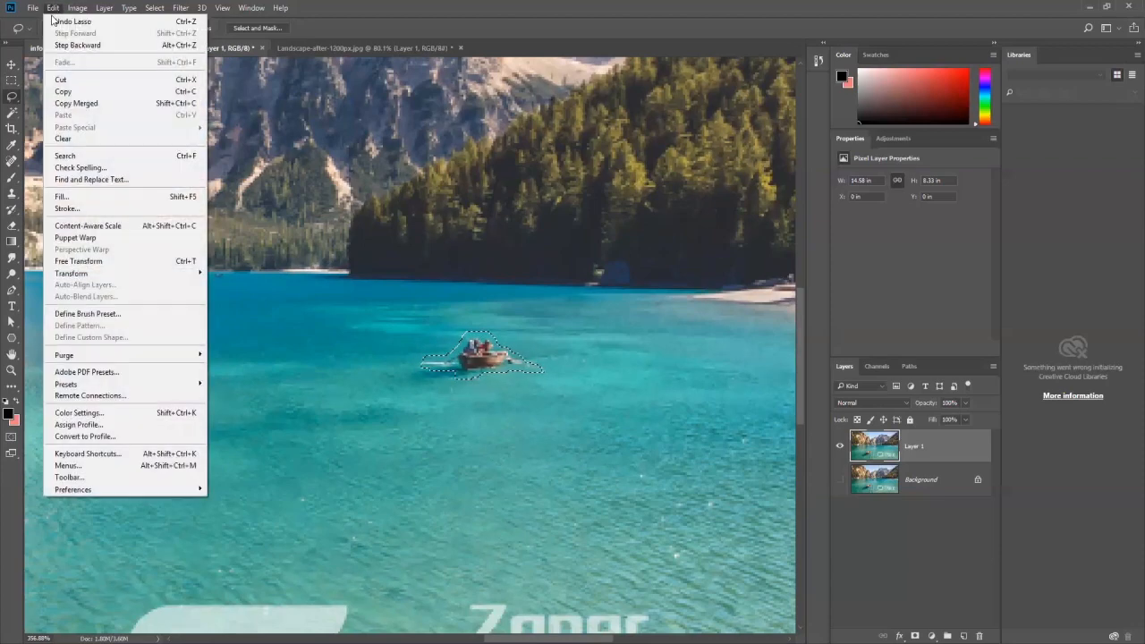
{"action": "left_click", "coordinate": [87, 226]}
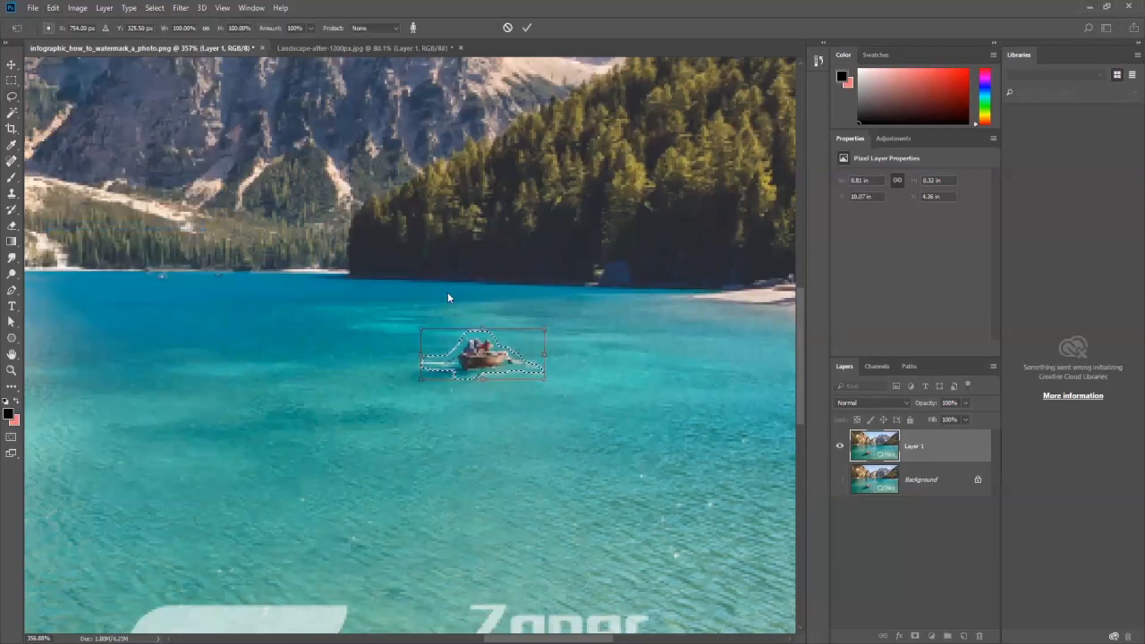
{"action": "left_click", "coordinate": [11, 67]}
{"action": "key", "text": "Return"}
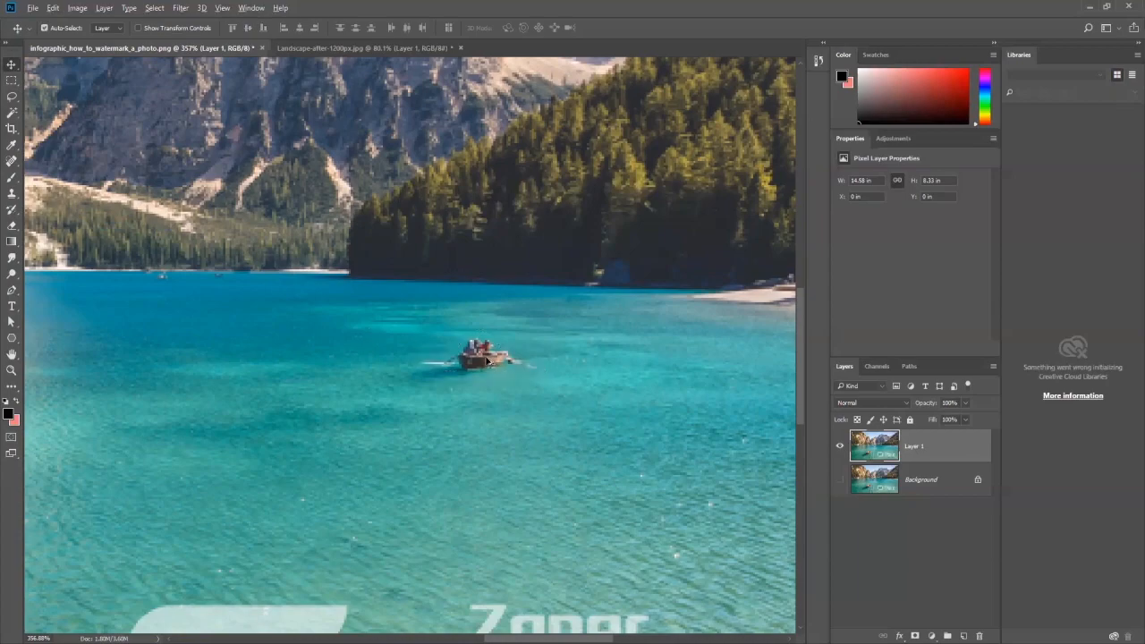
Step: Clone clean water over the dark smudge left where the passenger boat was, using the Clone Stamp
{"action": "scroll", "coordinate": [455, 363], "scroll_direction": "down", "scroll_amount": 3}
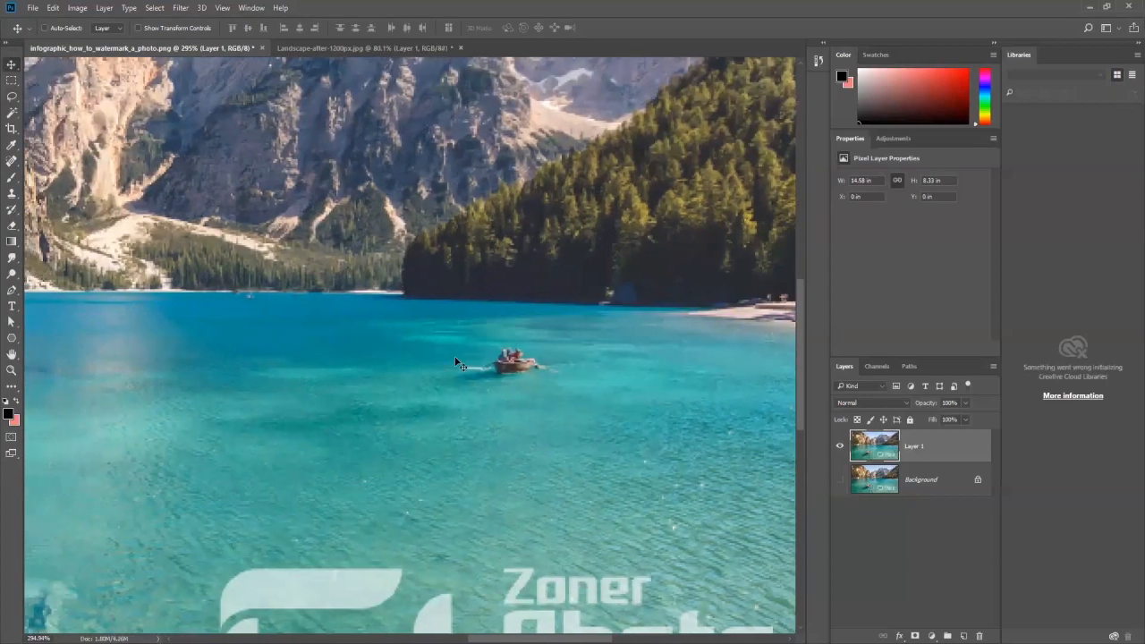
{"action": "scroll", "coordinate": [455, 362], "scroll_direction": "down", "scroll_amount": 5}
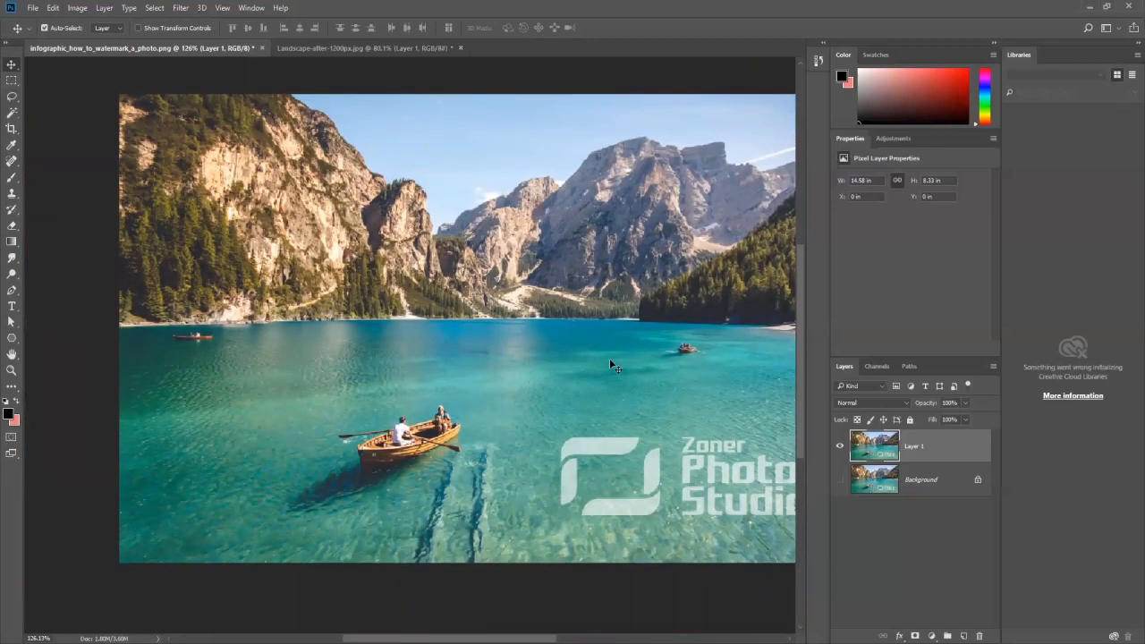
{"action": "scroll", "coordinate": [602, 368], "scroll_direction": "down", "scroll_amount": 1}
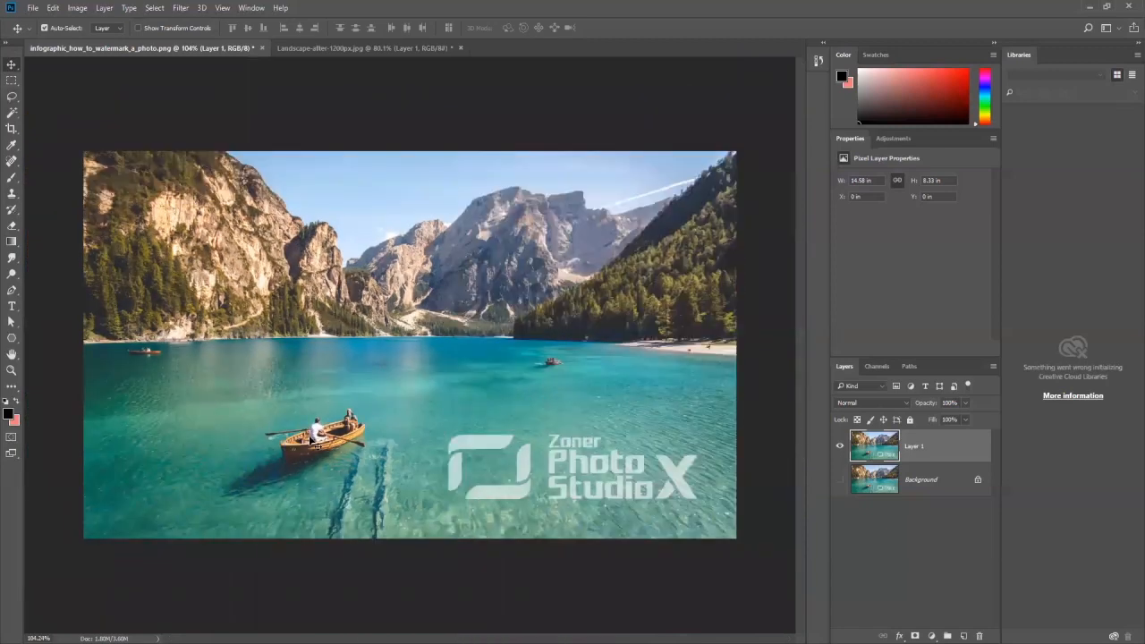
{"action": "scroll", "coordinate": [550, 383], "scroll_direction": "up", "scroll_amount": 3}
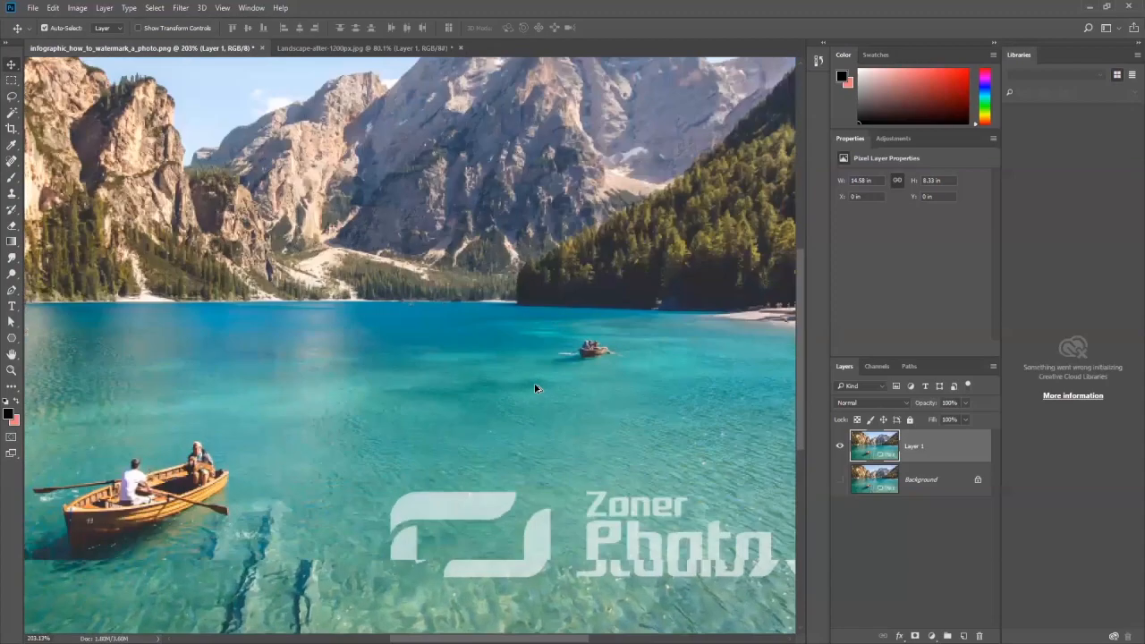
{"action": "scroll", "coordinate": [254, 364], "scroll_direction": "up", "scroll_amount": 2}
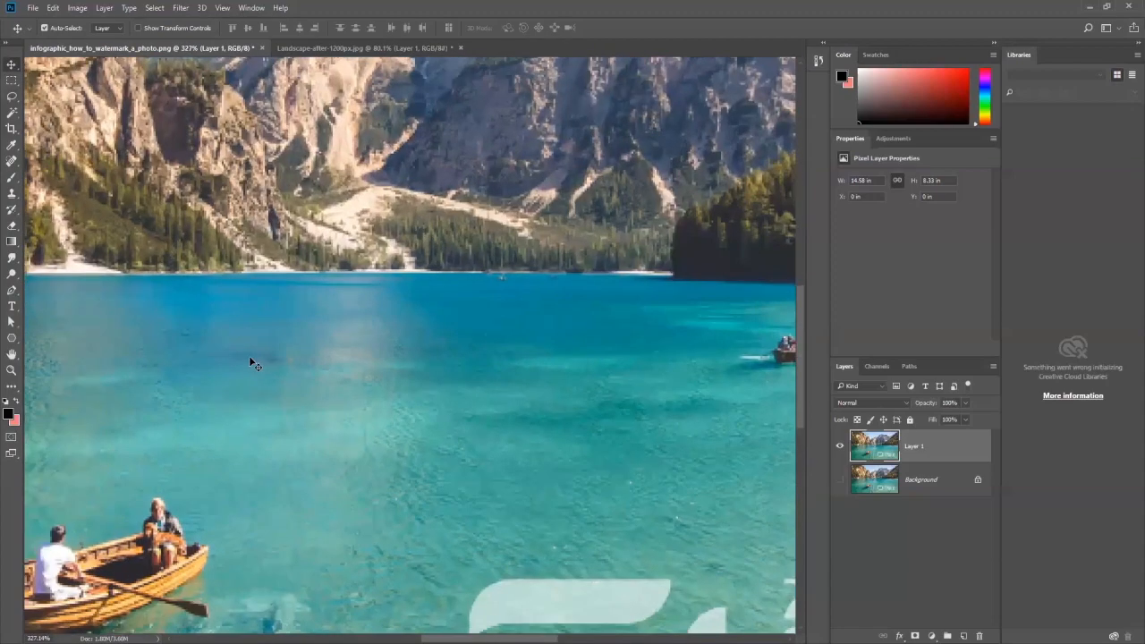
{"action": "scroll", "coordinate": [270, 345], "scroll_direction": "up", "scroll_amount": 1}
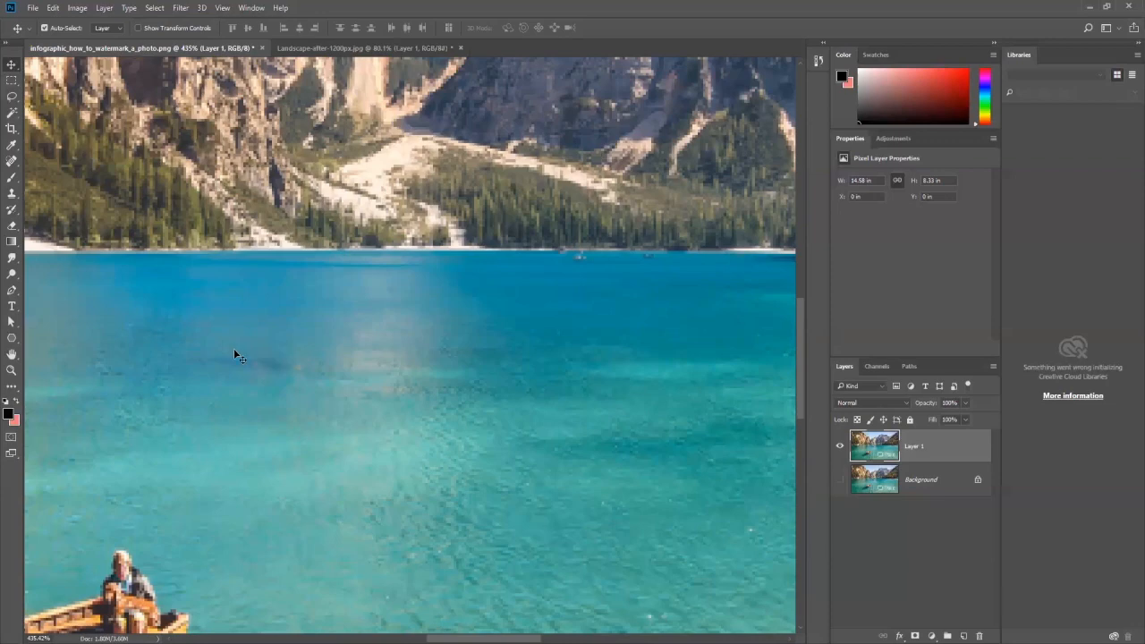
{"action": "left_click", "coordinate": [10, 195]}
{"action": "left_click", "coordinate": [235, 343]}
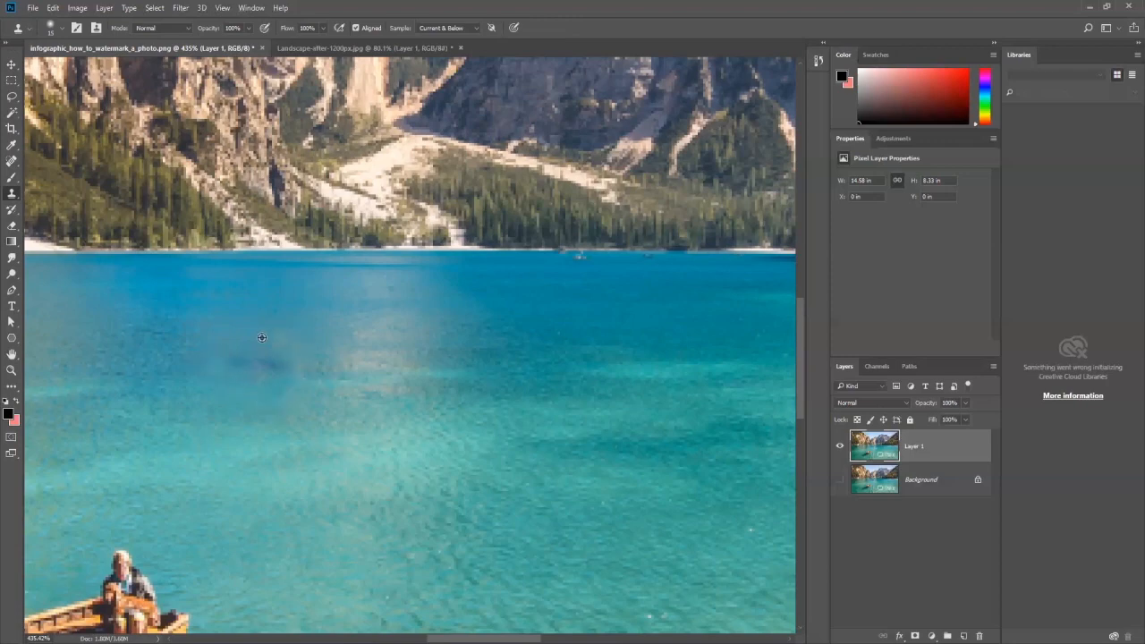
Step: Select the upper stroke of the watermark's logo frame with the Magic Wand, replace it with a Content-Aware fill, and remove the selection
{"action": "scroll", "coordinate": [325, 418], "scroll_direction": "down", "scroll_amount": 4}
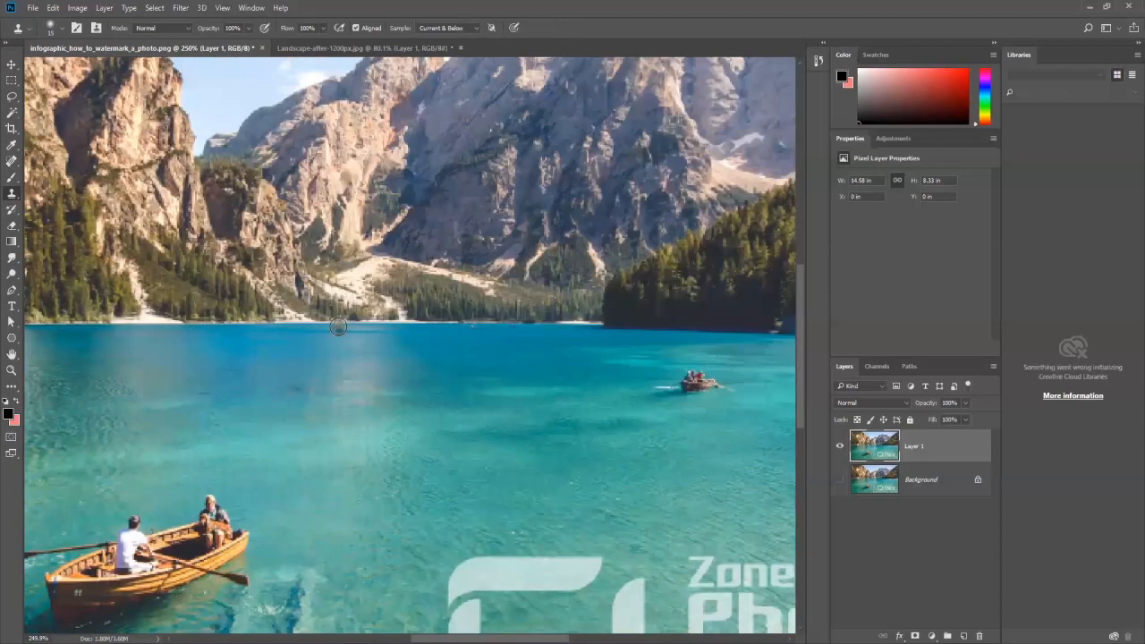
{"action": "scroll", "coordinate": [414, 354], "scroll_direction": "up", "scroll_amount": 4}
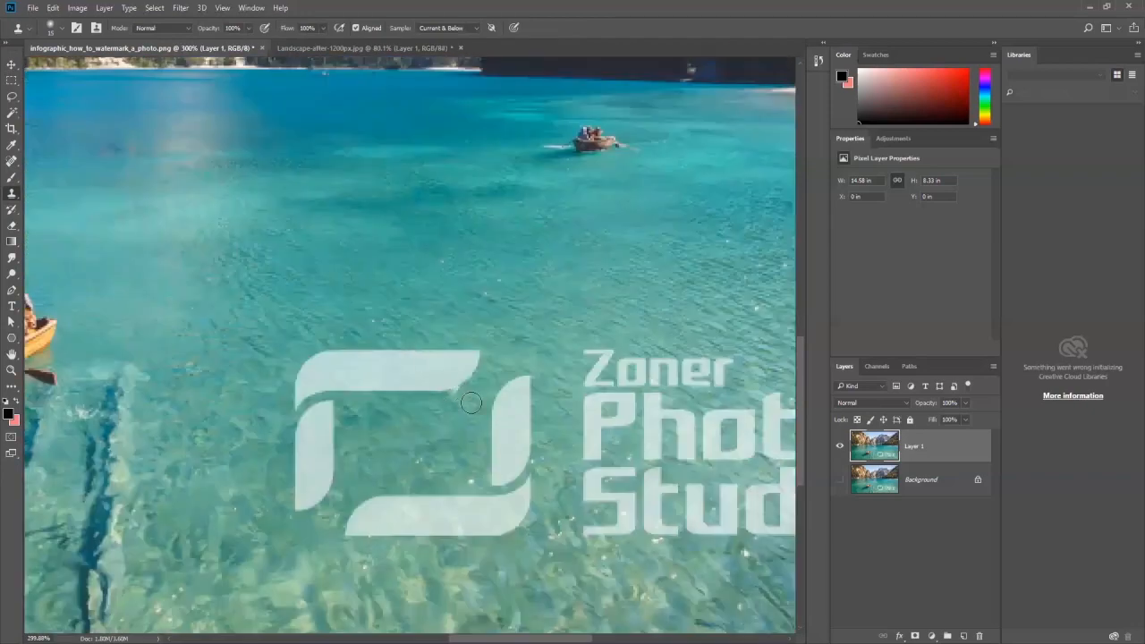
{"action": "scroll", "coordinate": [527, 413], "scroll_direction": "down", "scroll_amount": 4}
{"action": "left_click_drag", "start_coordinate": [442, 388], "coordinate": [310, 315]}
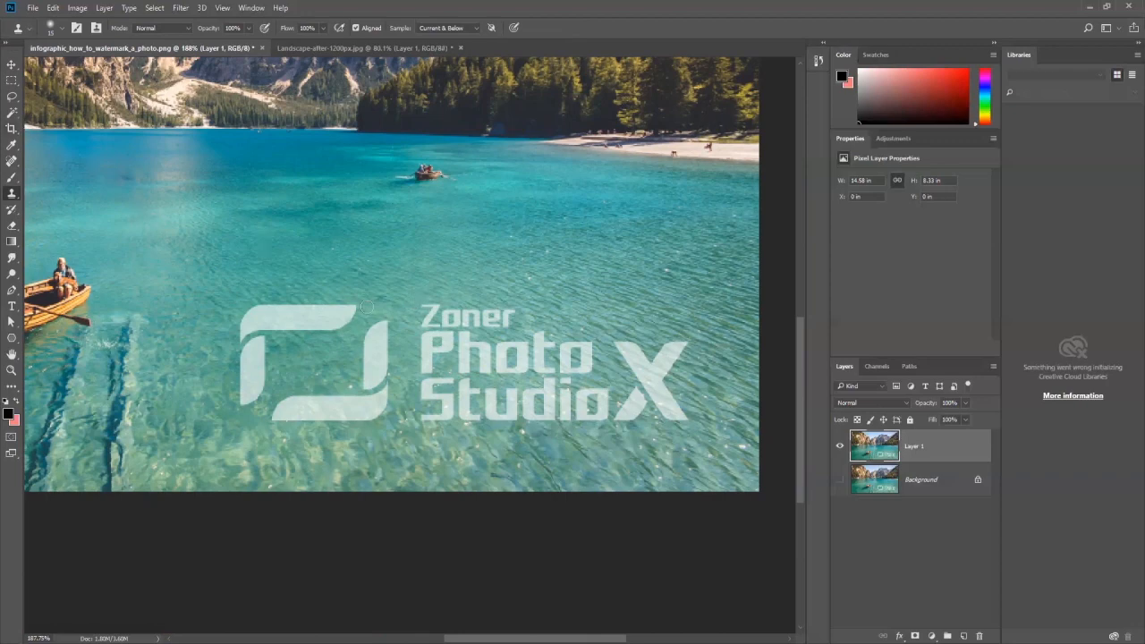
{"action": "left_click", "coordinate": [11, 114]}
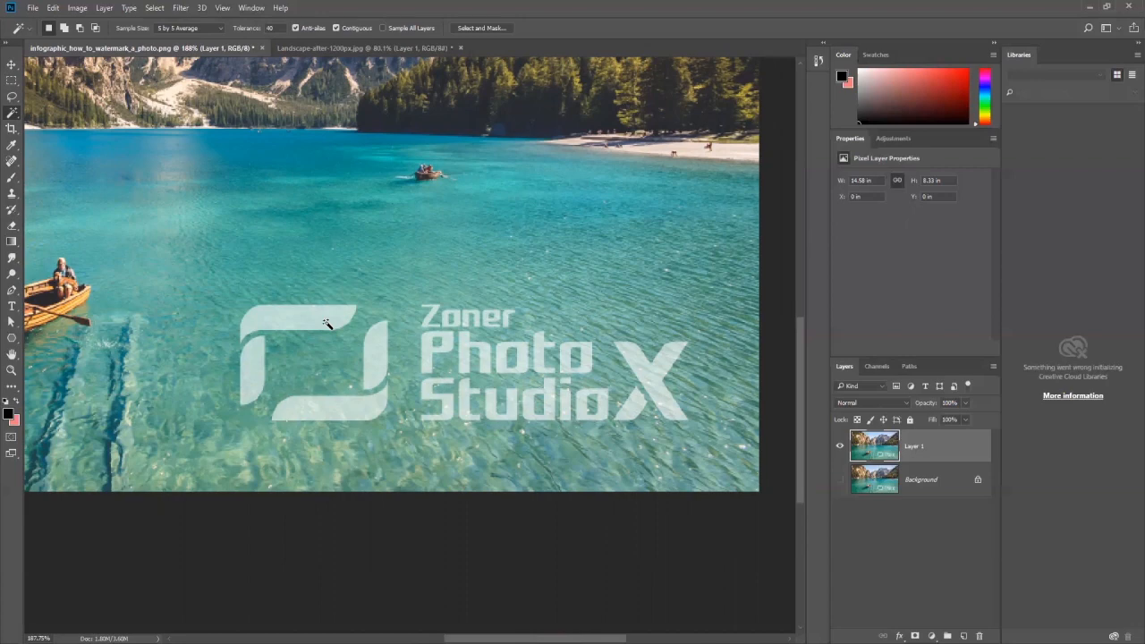
{"action": "scroll", "coordinate": [326, 324], "scroll_direction": "up", "scroll_amount": 5}
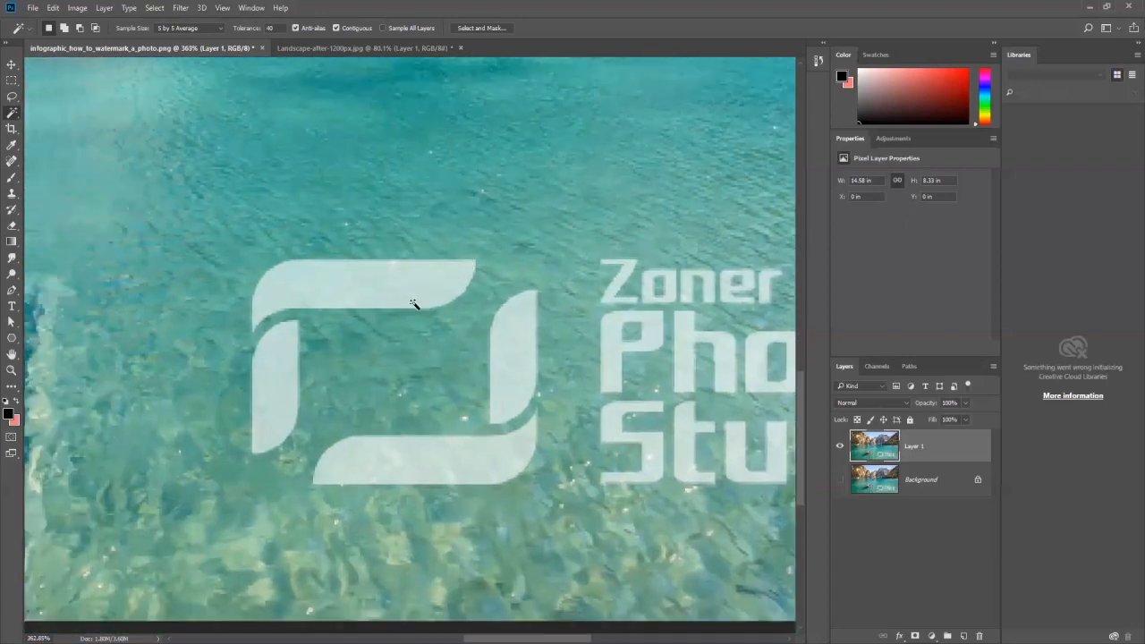
{"action": "left_click", "coordinate": [410, 291]}
{"action": "left_click", "coordinate": [51, 7]}
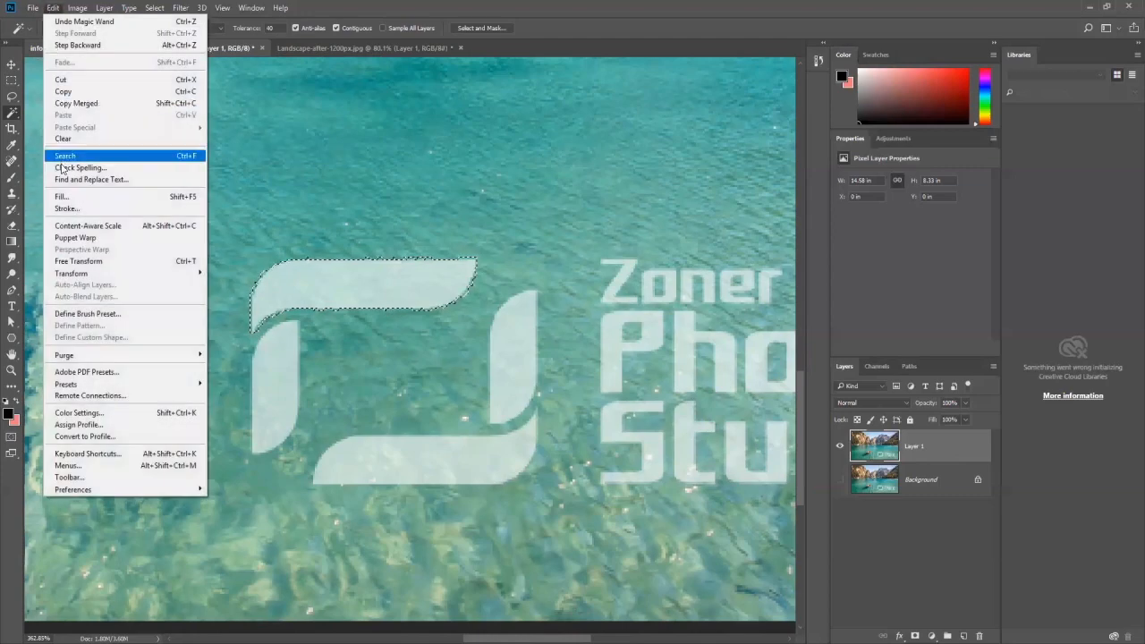
{"action": "left_click", "coordinate": [66, 198]}
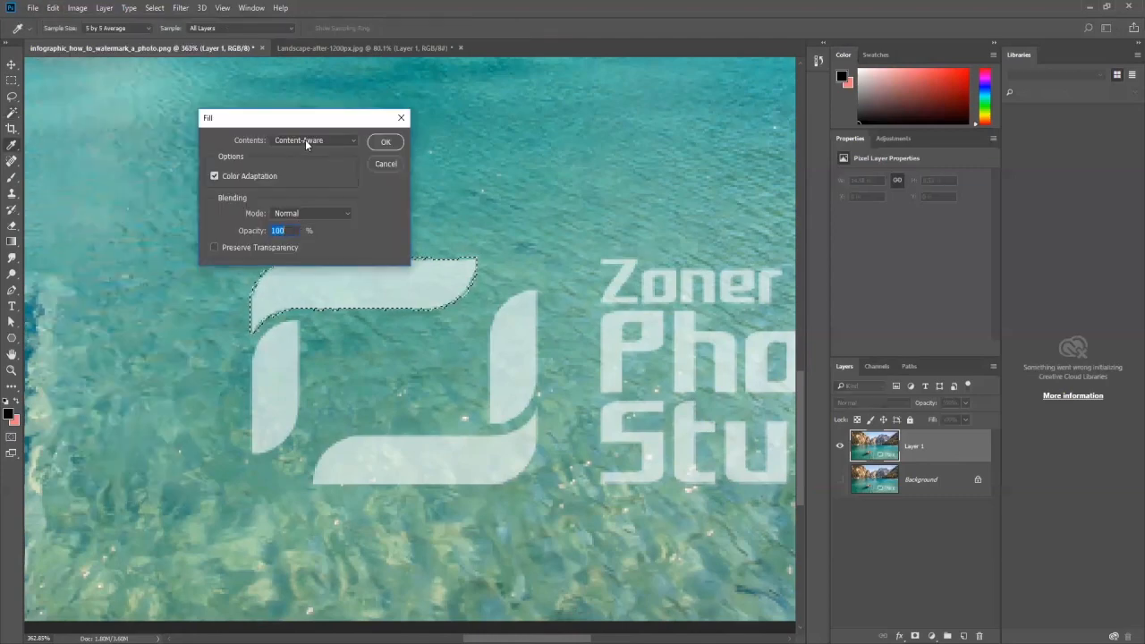
{"action": "left_click", "coordinate": [382, 144]}
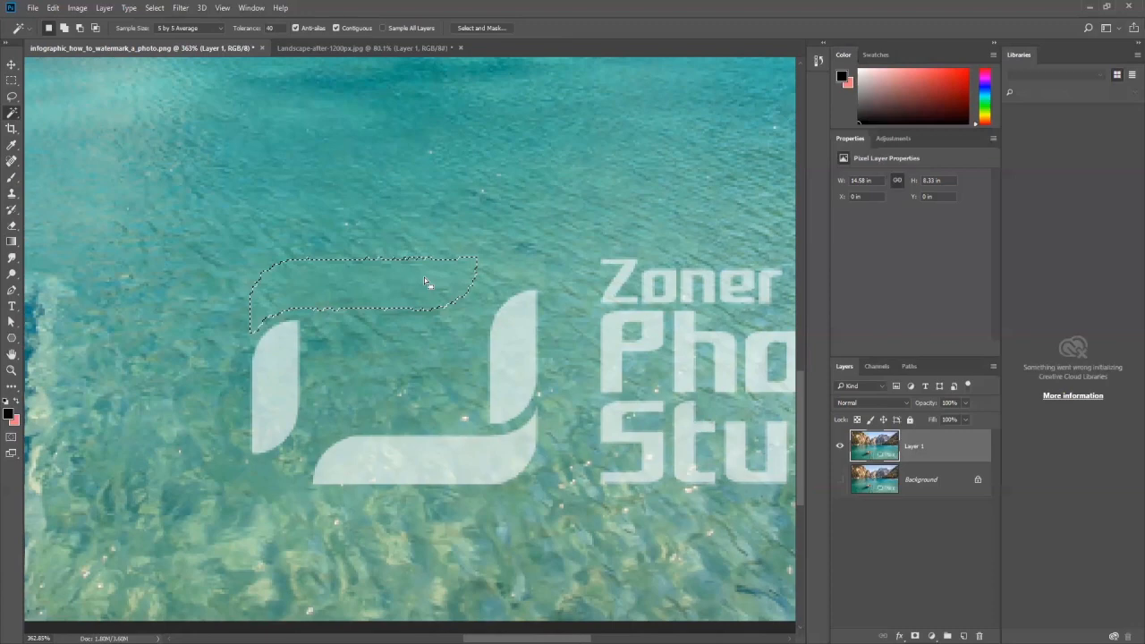
{"action": "key", "text": "ctrl+d"}
Step: Select the left stroke of the watermark's logo frame with the Magic Wand, replace it with a Content-Aware fill, and remove the selection
{"action": "scroll", "coordinate": [383, 337], "scroll_direction": "down", "scroll_amount": 3}
{"action": "left_click", "coordinate": [331, 337]}
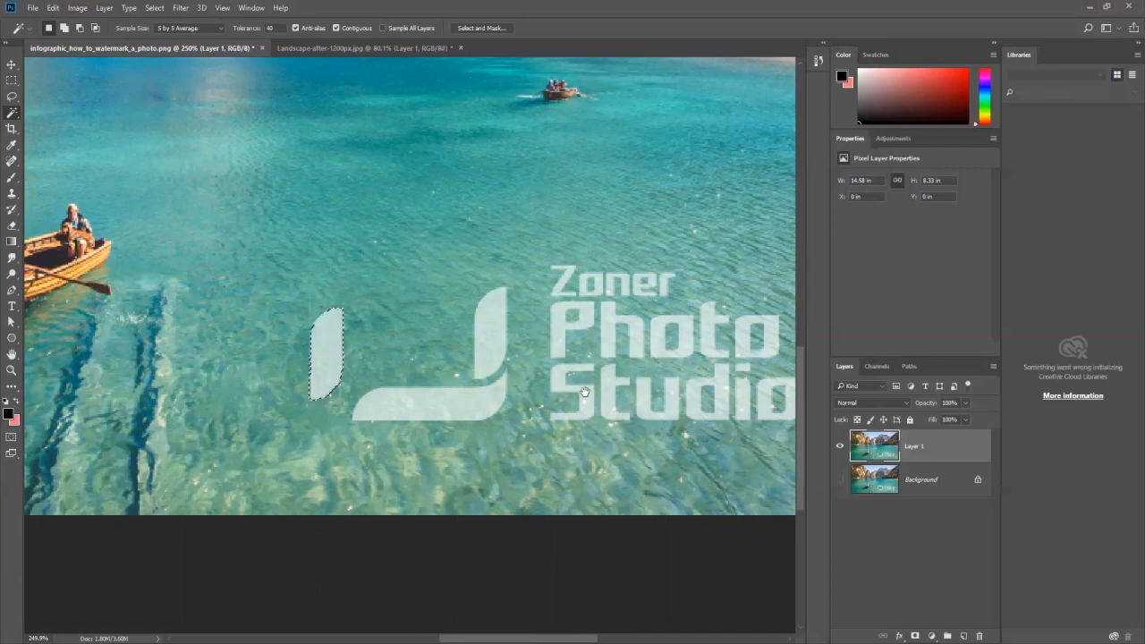
{"action": "left_click_drag", "start_coordinate": [583, 392], "coordinate": [491, 403]}
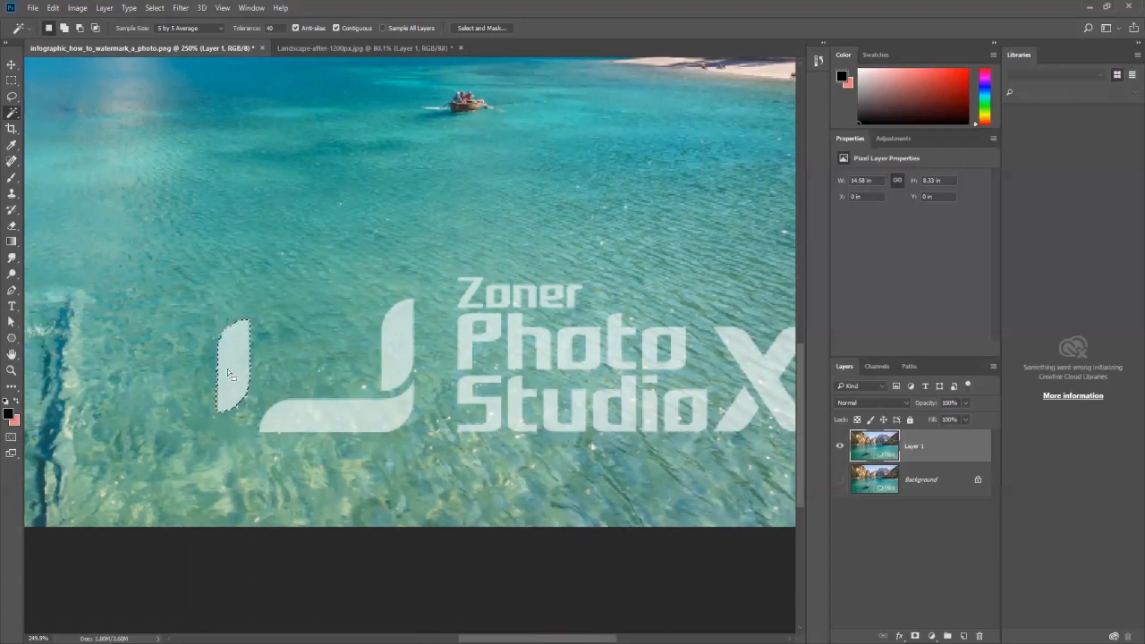
{"action": "left_click", "coordinate": [53, 8]}
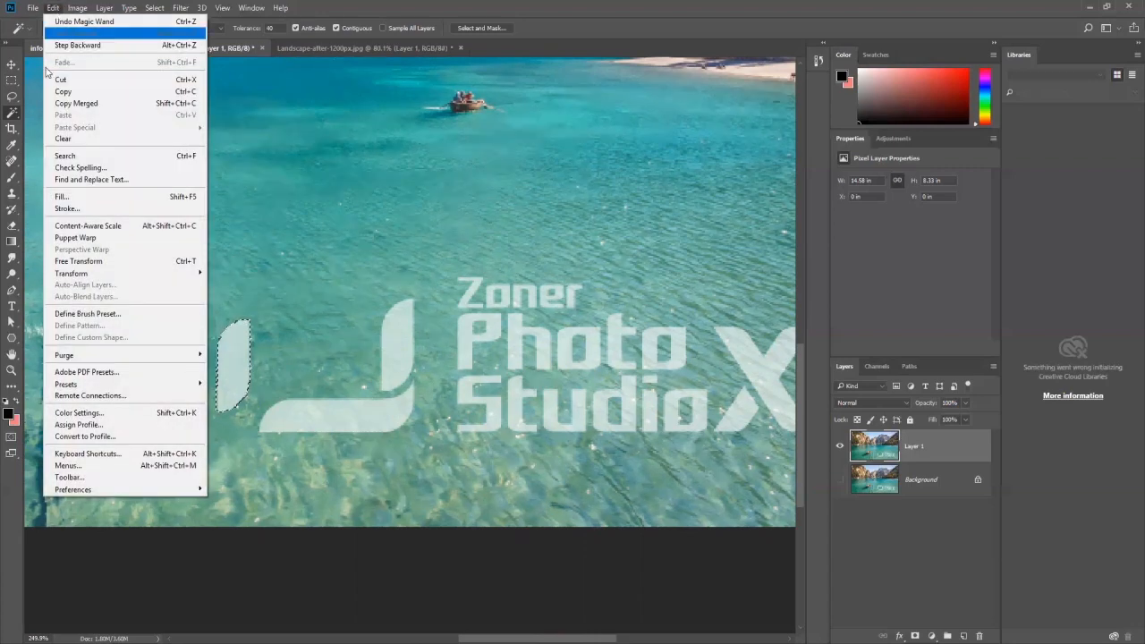
{"action": "left_click", "coordinate": [65, 196]}
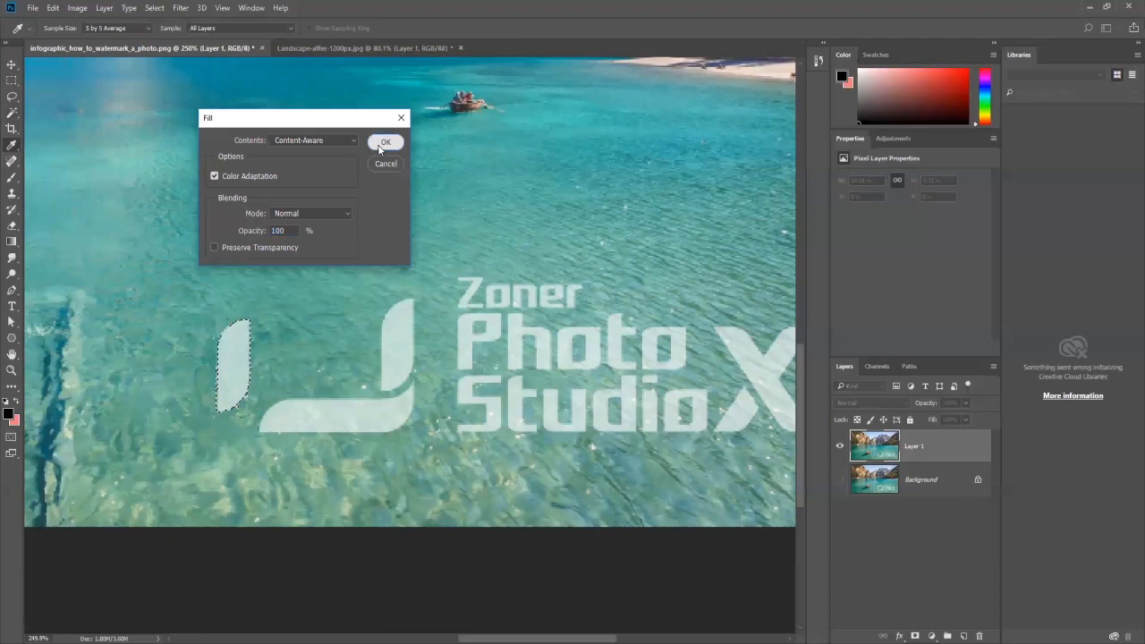
{"action": "left_click", "coordinate": [385, 142]}
{"action": "key", "text": "w"}
{"action": "key", "text": "ctrl+d"}
Step: Select the right vertical stroke of the logo frame with the Magic Wand and replace it with a Content-Aware fill
{"action": "left_click", "coordinate": [391, 343]}
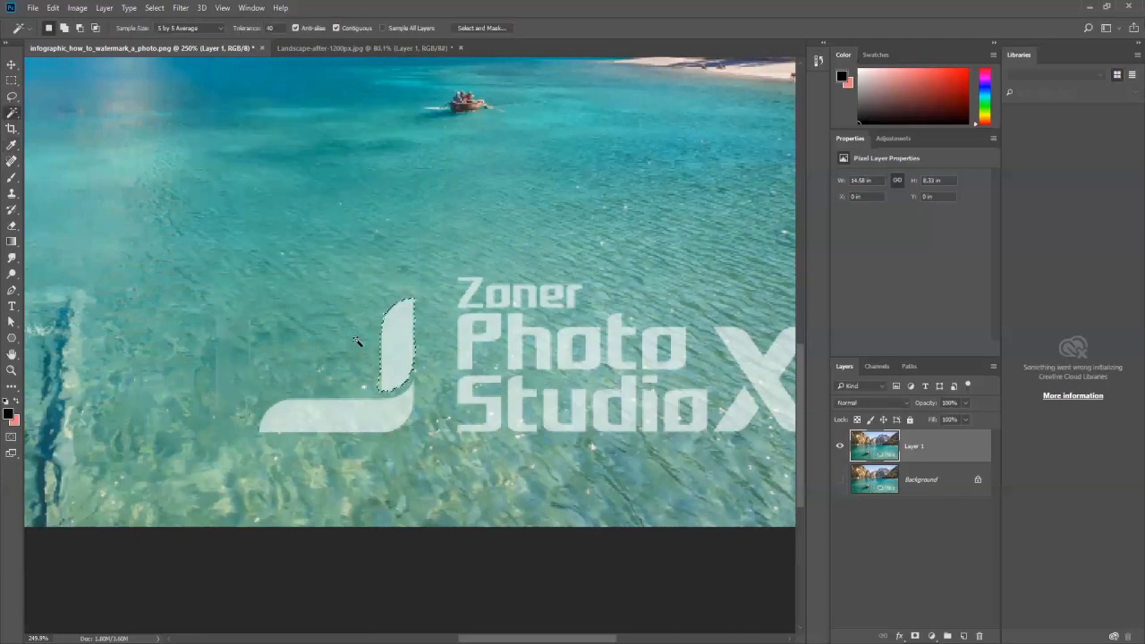
{"action": "left_click", "coordinate": [53, 8]}
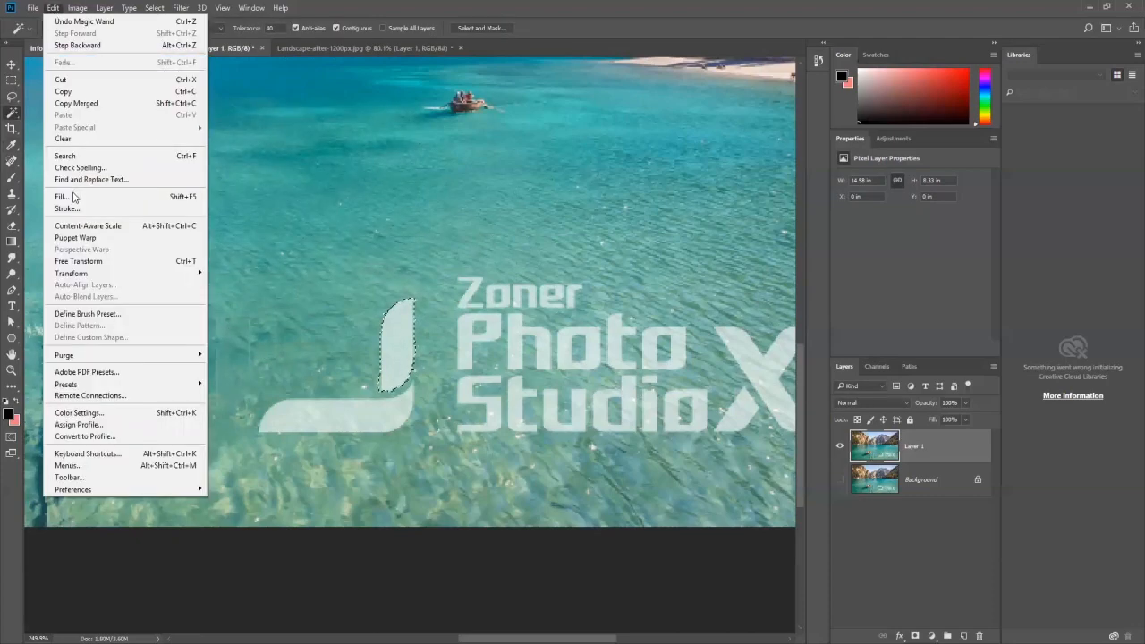
{"action": "left_click", "coordinate": [61, 196]}
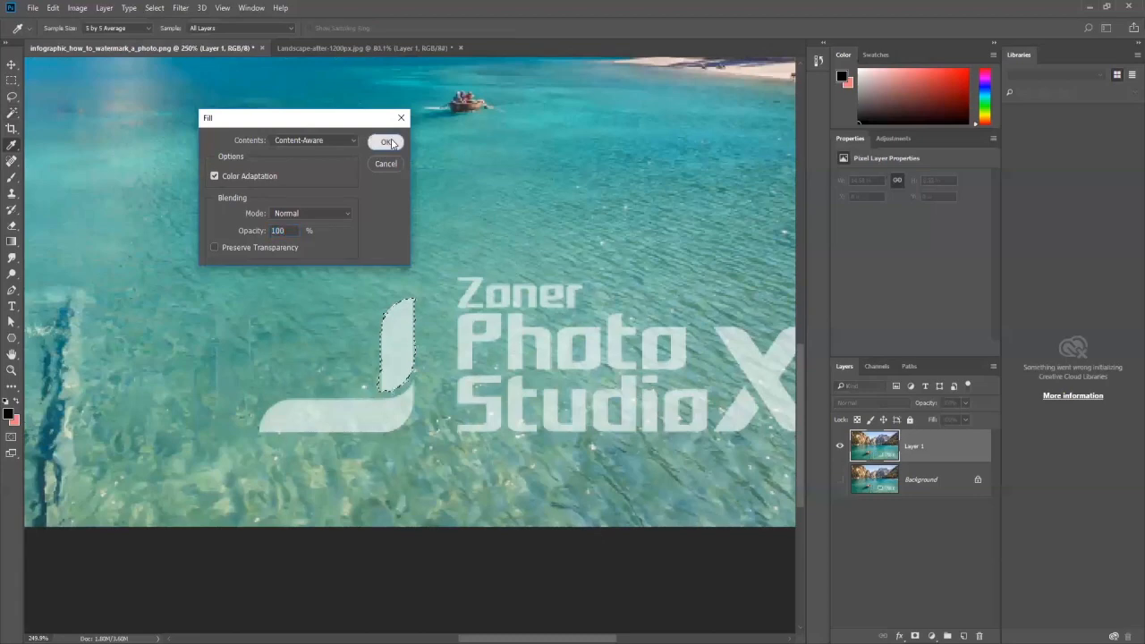
{"action": "left_click", "coordinate": [385, 142]}
Step: Select the bottom stroke of the logo frame with the Magic Wand and replace it with a Content-Aware fill
{"action": "left_click", "coordinate": [347, 422]}
{"action": "left_click", "coordinate": [53, 8]}
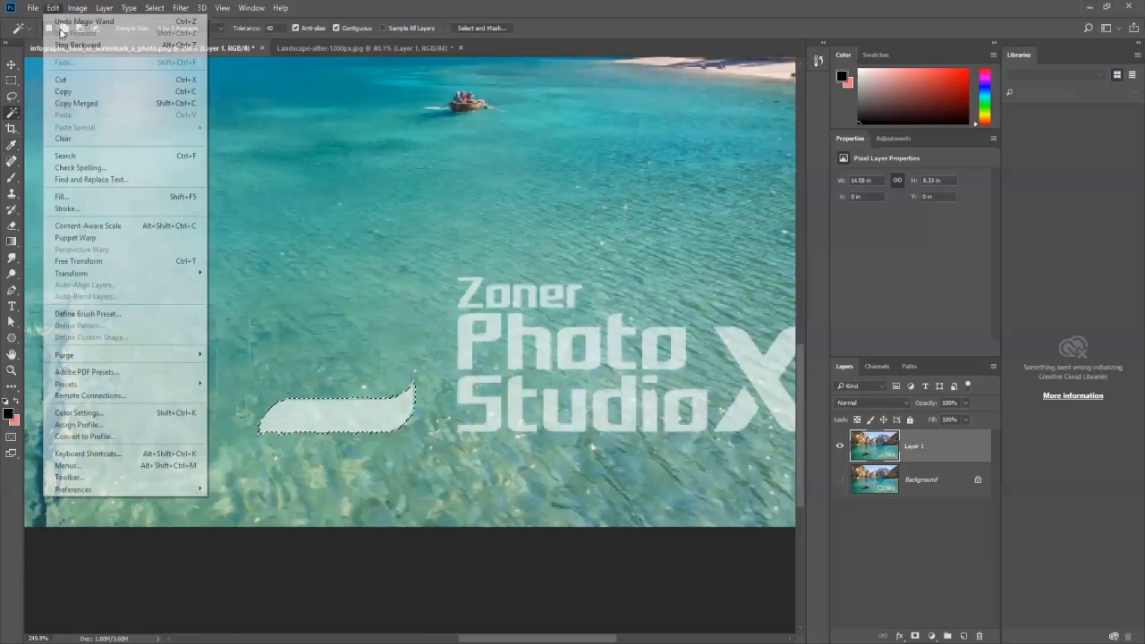
{"action": "left_click", "coordinate": [65, 196]}
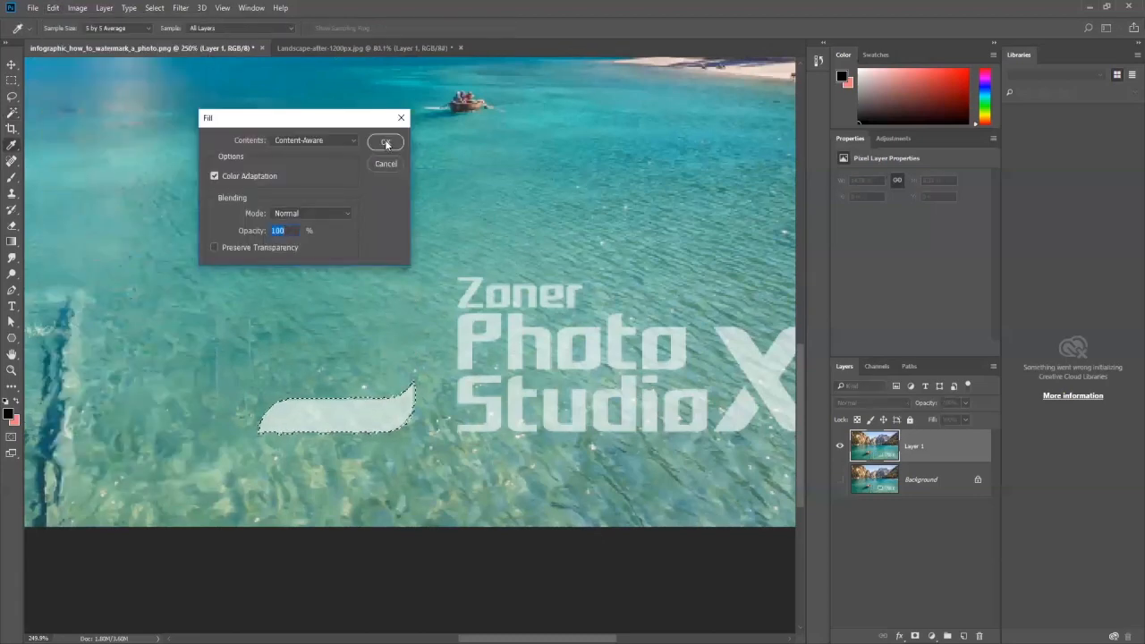
{"action": "left_click", "coordinate": [384, 143]}
Step: Clone clean water over the leftmost vertical seam where the logo frame was removed, using the Clone Stamp with an enlarged brush
{"action": "scroll", "coordinate": [328, 369], "scroll_direction": "up", "scroll_amount": 3}
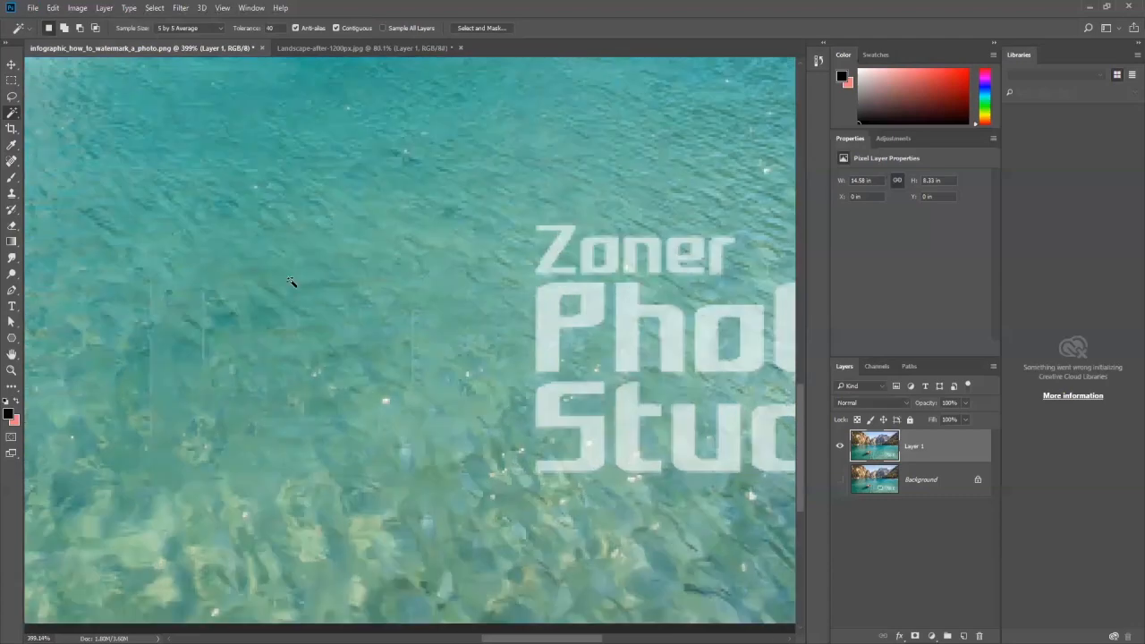
{"action": "left_click_drag", "start_coordinate": [293, 282], "coordinate": [511, 234]}
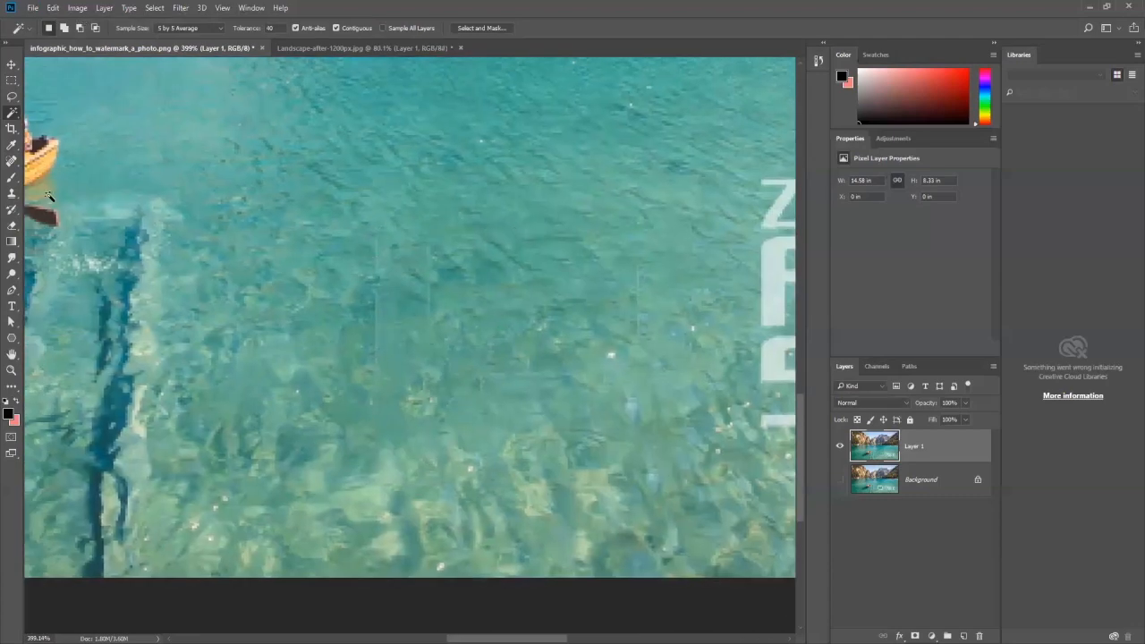
{"action": "left_click", "coordinate": [13, 162]}
{"action": "right_click", "coordinate": [13, 162]}
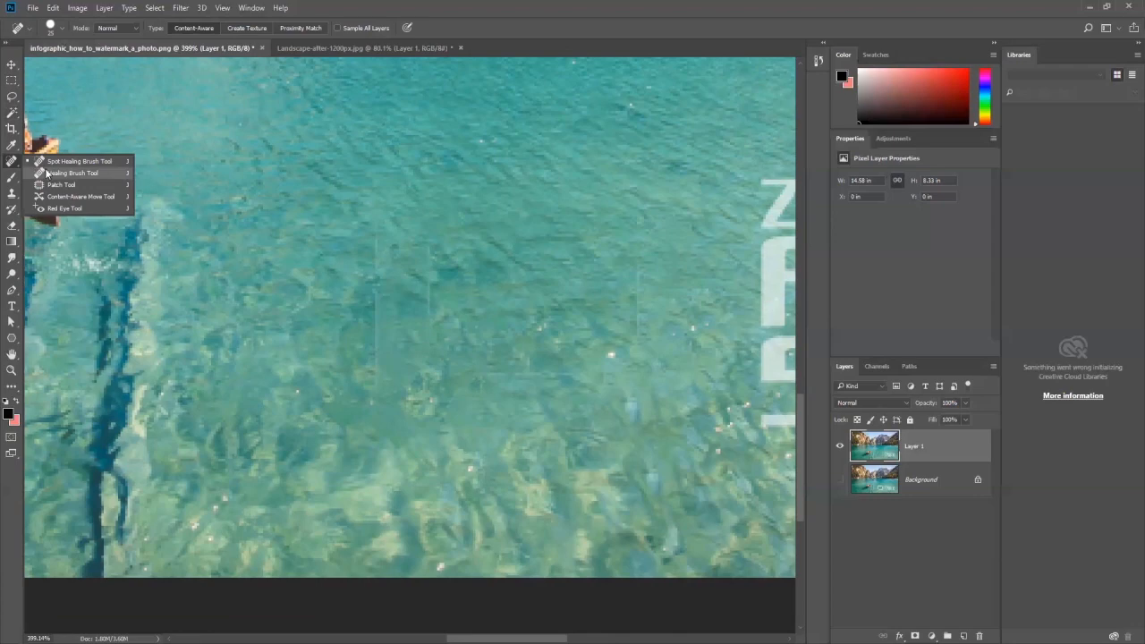
{"action": "left_click", "coordinate": [11, 198]}
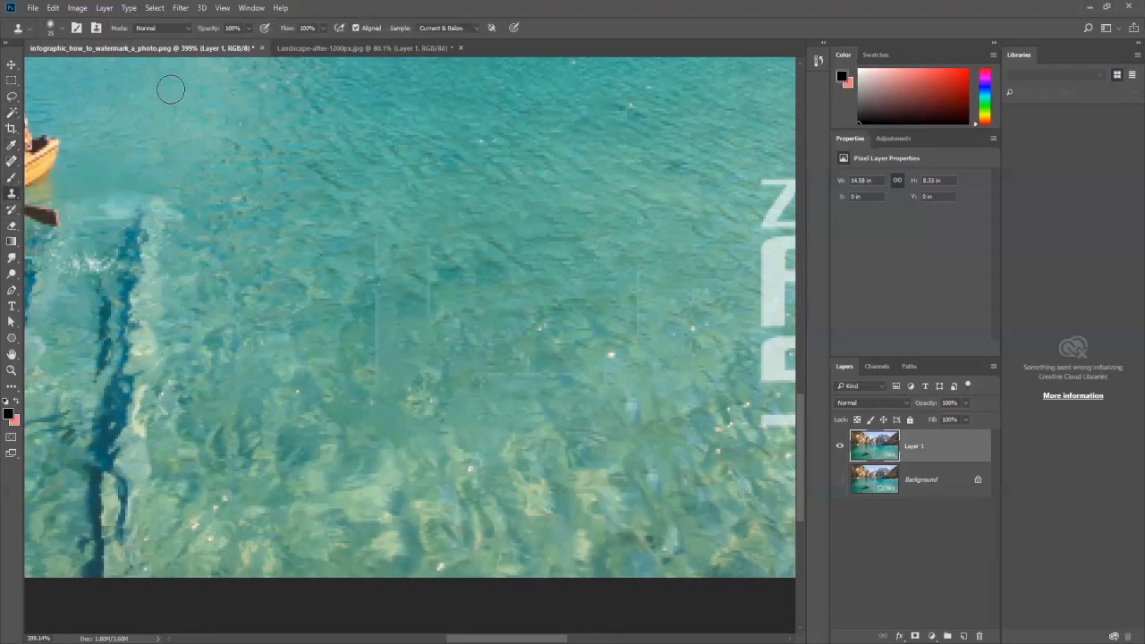
{"action": "right_click", "coordinate": [12, 199]}
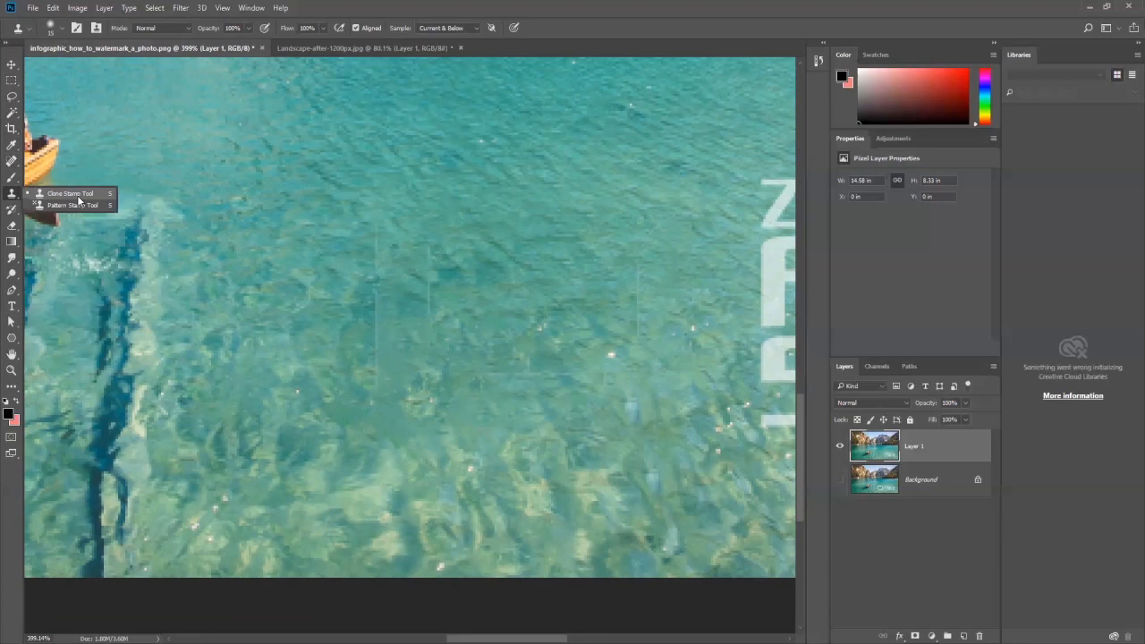
{"action": "left_click", "coordinate": [77, 195]}
{"action": "key", "text": "bracketright"}
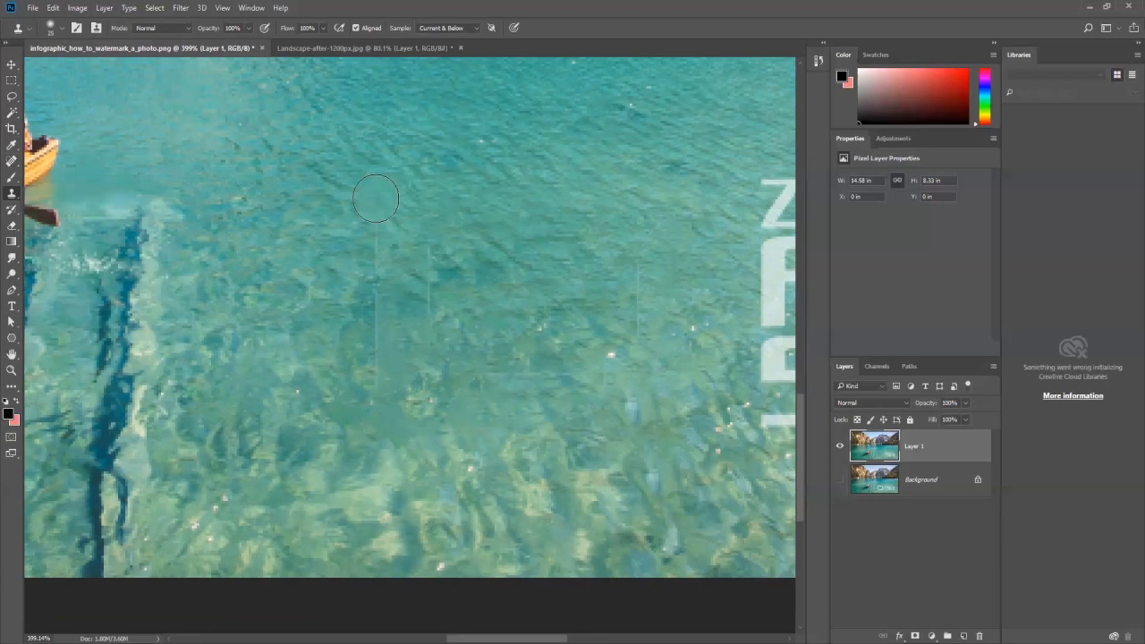
{"action": "left_click", "coordinate": [374, 195], "text": "alt"}
{"action": "left_click_drag", "start_coordinate": [373, 232], "coordinate": [379, 289]}
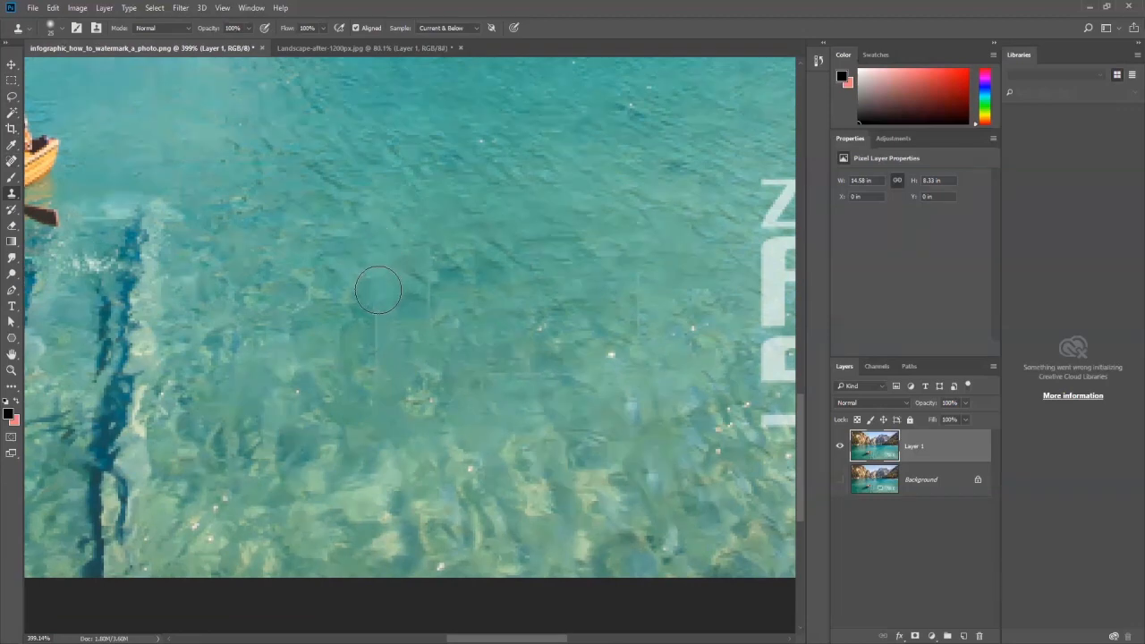
Step: Sample nearby water and clone it over the second vertical seam, just right of the first one
{"action": "left_click", "coordinate": [439, 234], "text": "alt"}
{"action": "left_click_drag", "start_coordinate": [432, 256], "coordinate": [433, 291]}
{"action": "left_click", "coordinate": [477, 279], "text": "alt"}
{"action": "left_click", "coordinate": [432, 300]}
Step: Clone nearby water over the remaining traces in the lower part of the erased logo frame
{"action": "scroll", "coordinate": [439, 375], "scroll_direction": "down", "scroll_amount": 1}
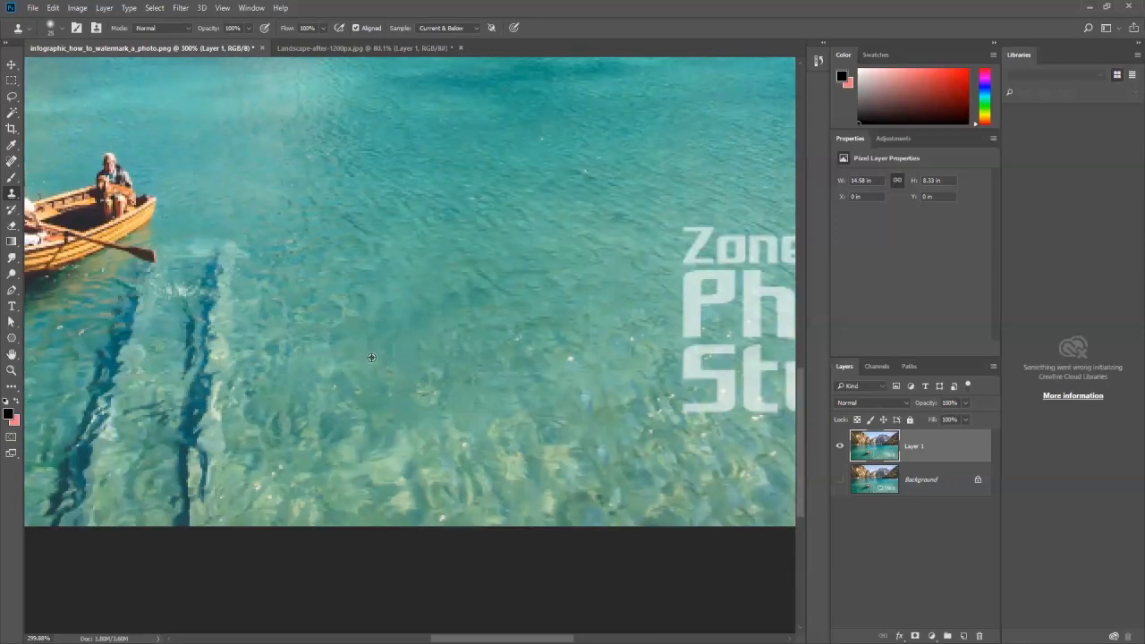
{"action": "left_click", "coordinate": [375, 358], "text": "alt"}
{"action": "left_click", "coordinate": [396, 361]}
{"action": "left_click", "coordinate": [423, 438]}
{"action": "left_click", "coordinate": [412, 402], "text": "alt"}
{"action": "left_click_drag", "start_coordinate": [396, 393], "coordinate": [393, 384]}
{"action": "mouse_move", "coordinate": [490, 418]}
{"action": "left_mouse_down"}
{"action": "mouse_move", "coordinate": [490, 435]}
{"action": "mouse_move", "coordinate": [487, 413]}
{"action": "left_mouse_up"}
{"action": "key", "text": "space"}
{"action": "left_click_drag", "start_coordinate": [522, 372], "coordinate": [410, 427]}
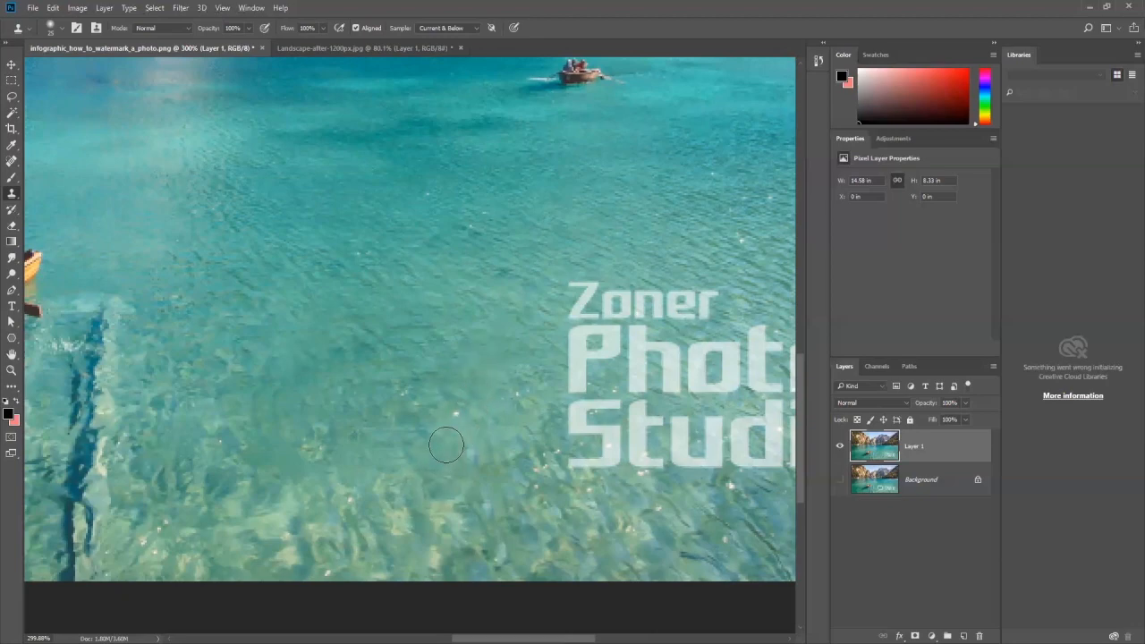
Step: Toggle the visibility of Layer 1 to compare the retouched lake photo with the original
{"action": "scroll", "coordinate": [459, 436], "scroll_direction": "down", "scroll_amount": 2}
{"action": "scroll", "coordinate": [458, 435], "scroll_direction": "down", "scroll_amount": 1}
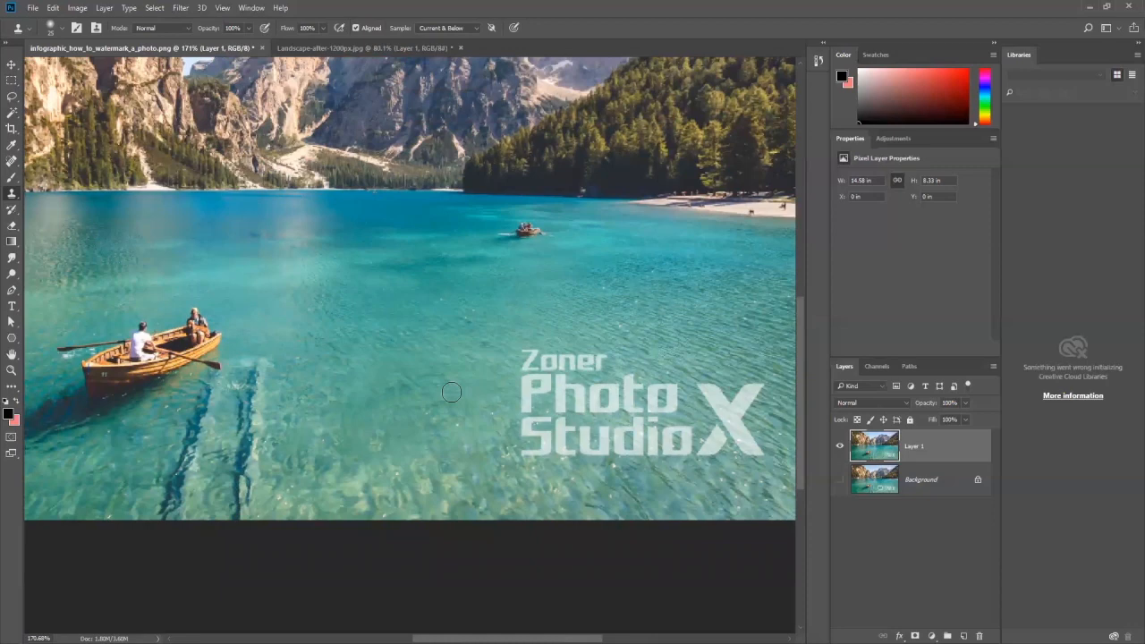
{"action": "left_click", "coordinate": [840, 445]}
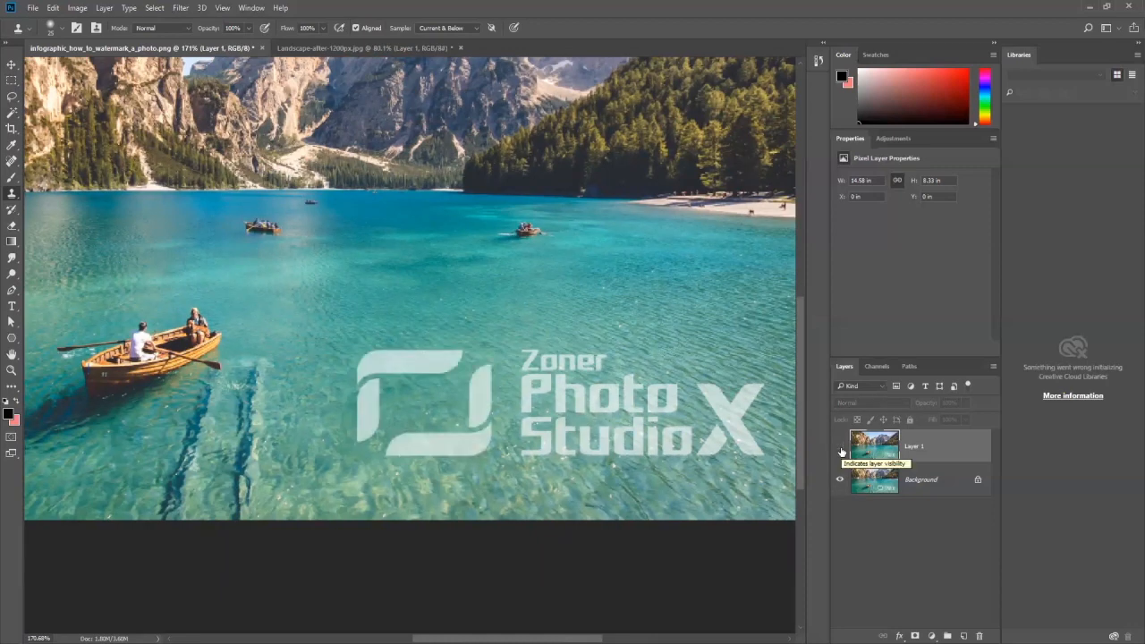
{"action": "left_click", "coordinate": [841, 451]}
{"action": "left_click", "coordinate": [841, 452]}
{"action": "left_click", "coordinate": [841, 451]}
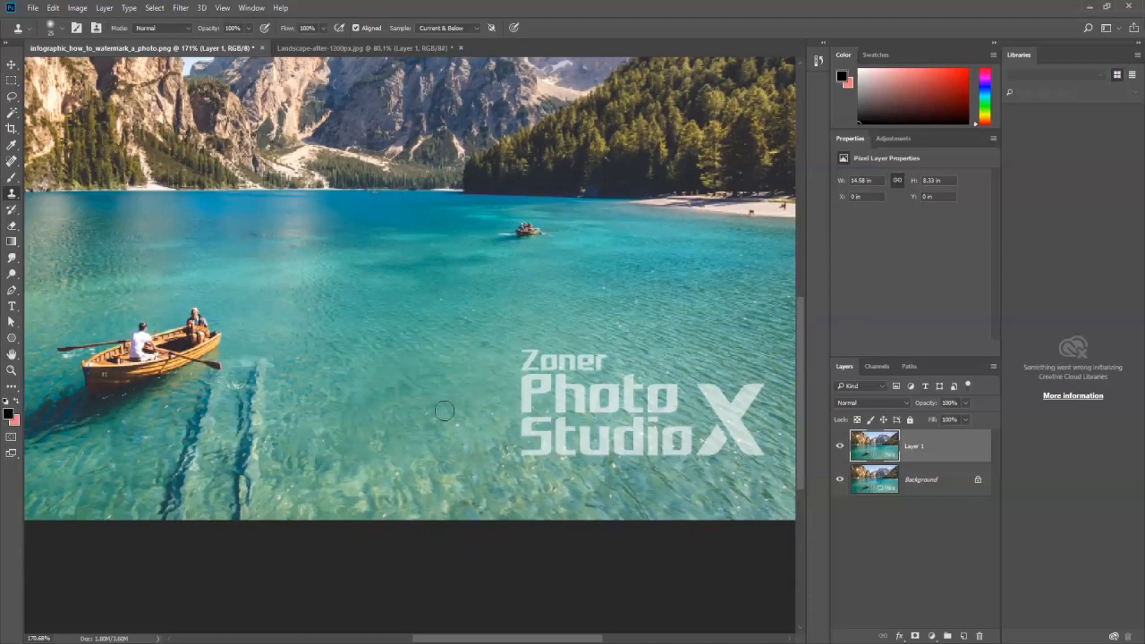
{"action": "scroll", "coordinate": [396, 367], "scroll_direction": "up", "scroll_amount": 2}
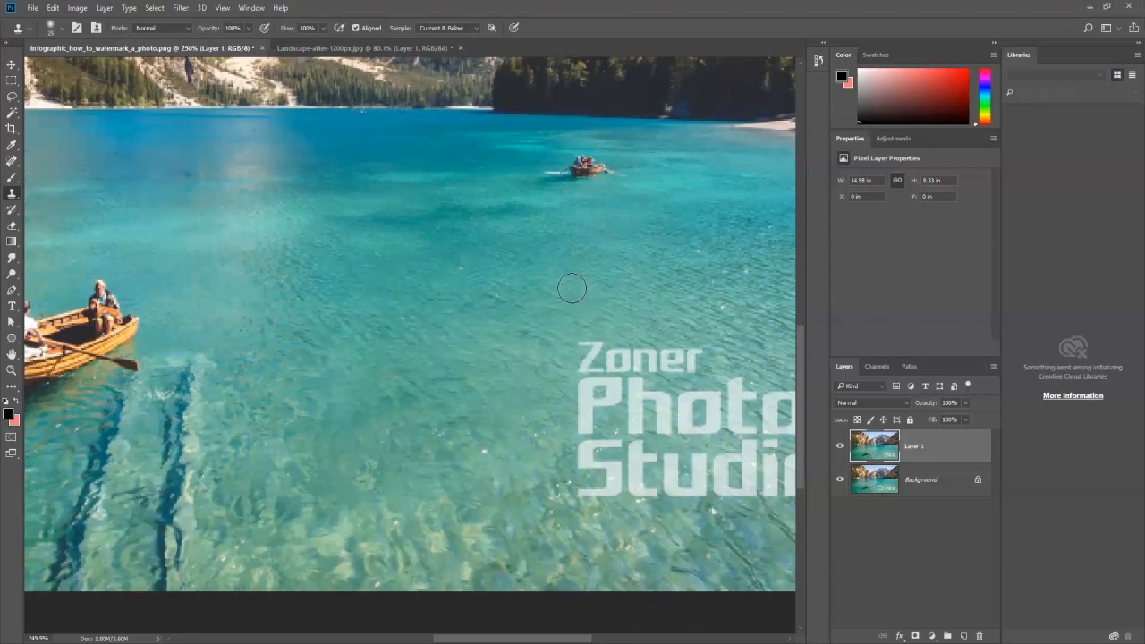
{"action": "scroll", "coordinate": [436, 326], "scroll_direction": "down", "scroll_amount": 1}
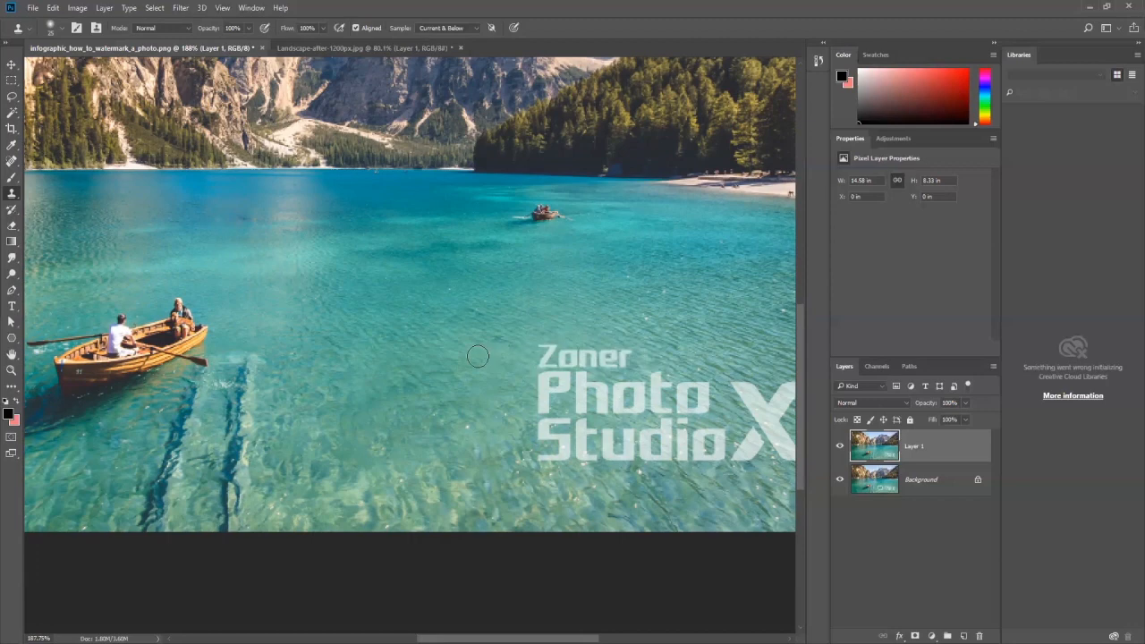
{"action": "scroll", "coordinate": [540, 350], "scroll_direction": "up", "scroll_amount": 3}
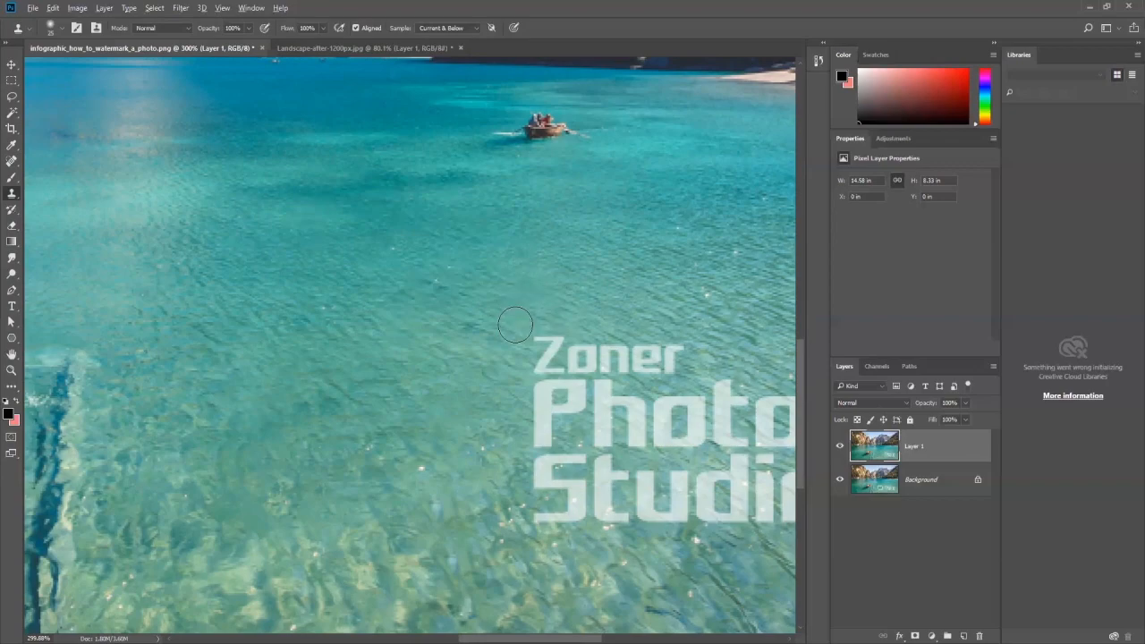
{"action": "scroll", "coordinate": [515, 323], "scroll_direction": "down", "scroll_amount": 3}
{"action": "scroll", "coordinate": [523, 328], "scroll_direction": "down", "scroll_amount": 2}
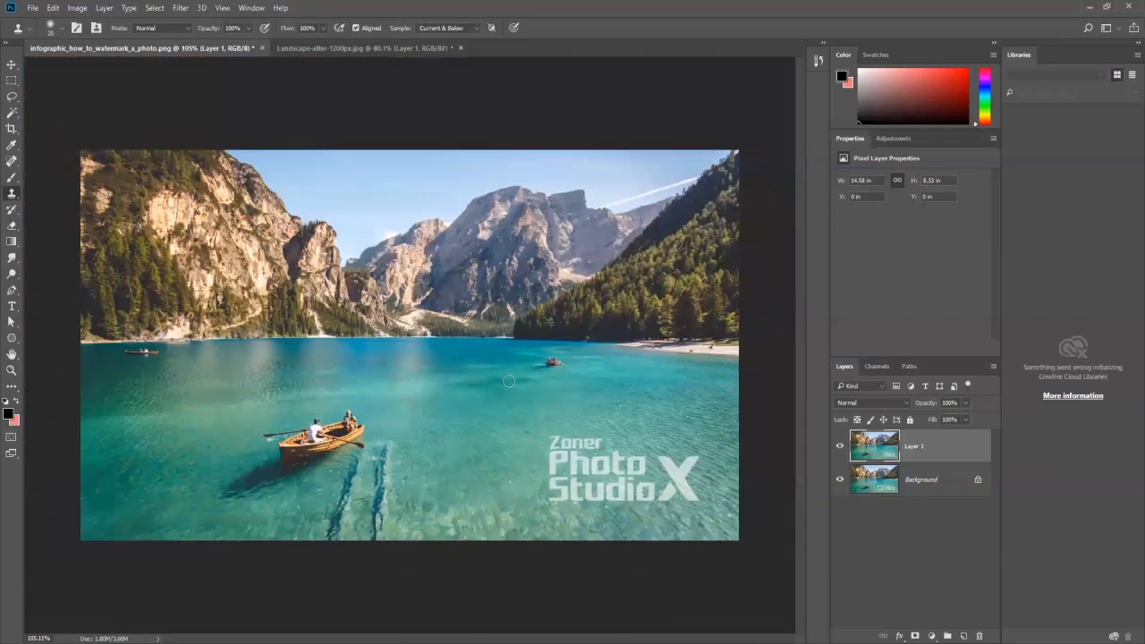
{"action": "scroll", "coordinate": [403, 412], "scroll_direction": "up", "scroll_amount": 2}
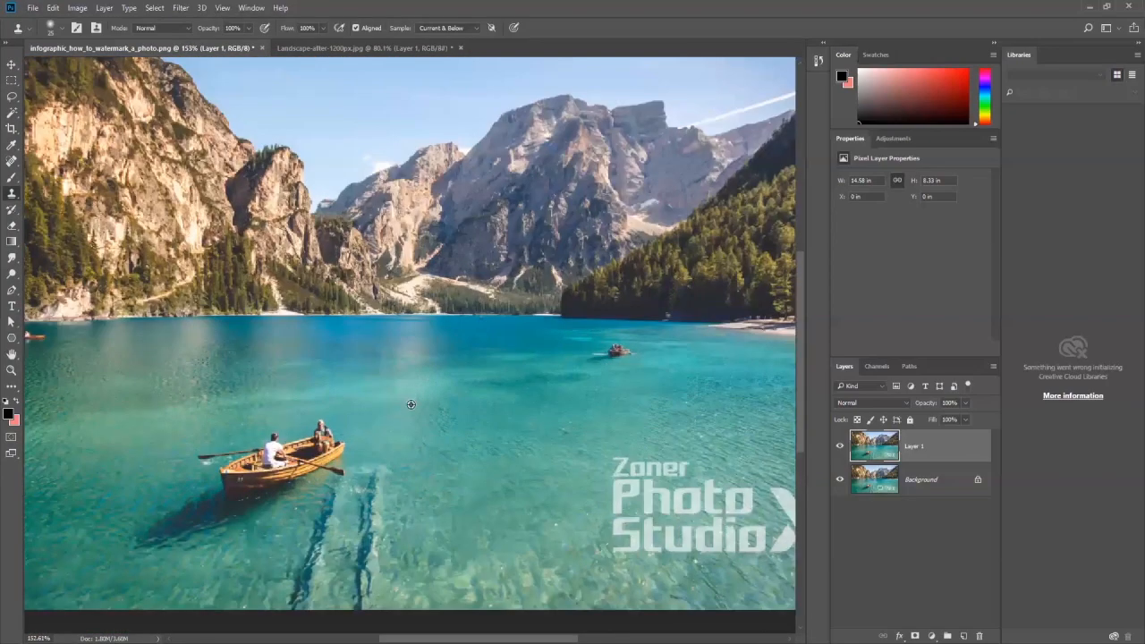
{"action": "scroll", "coordinate": [411, 405], "scroll_direction": "down", "scroll_amount": 1}
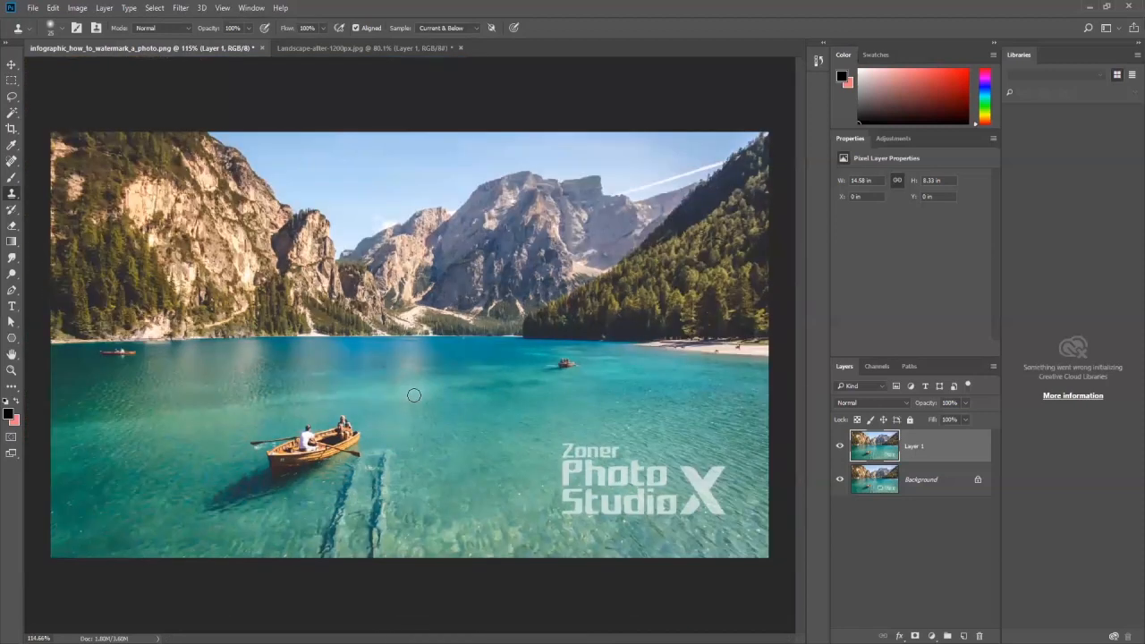